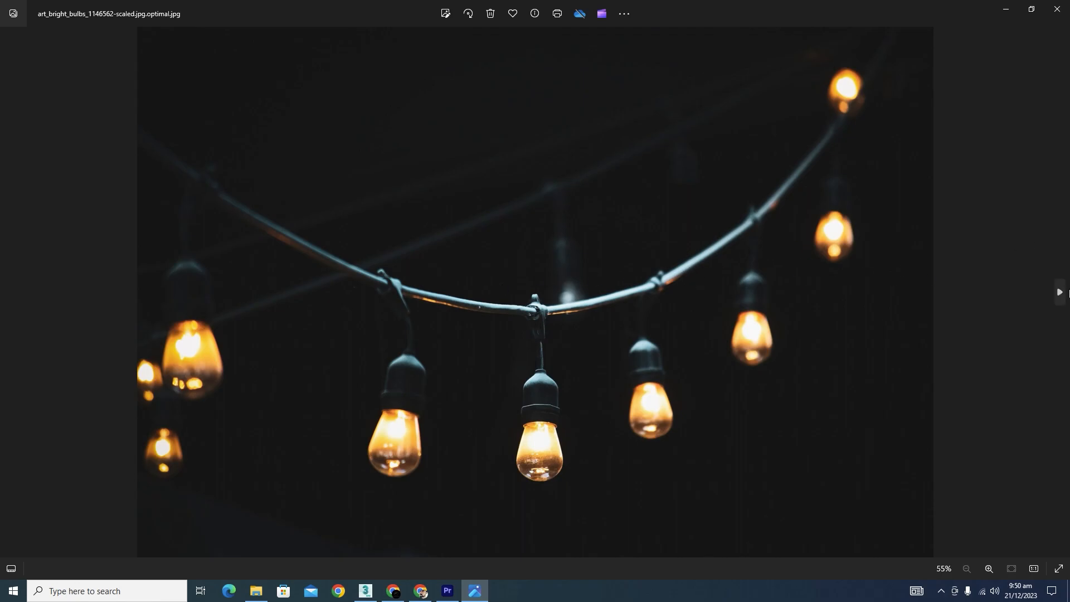
# Step: Browse the string-light reference photos, and switch to Chrome to view the image results for "string lights script for max"
pyautogui.click(1059, 293)
pyautogui.click(1059, 292)
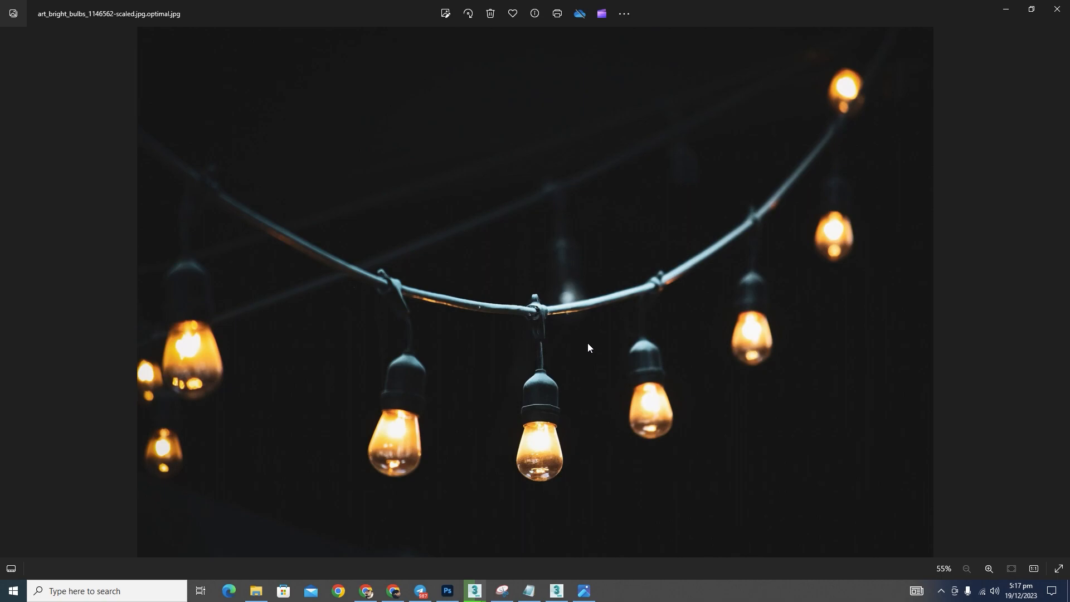
pyautogui.click(11, 291)
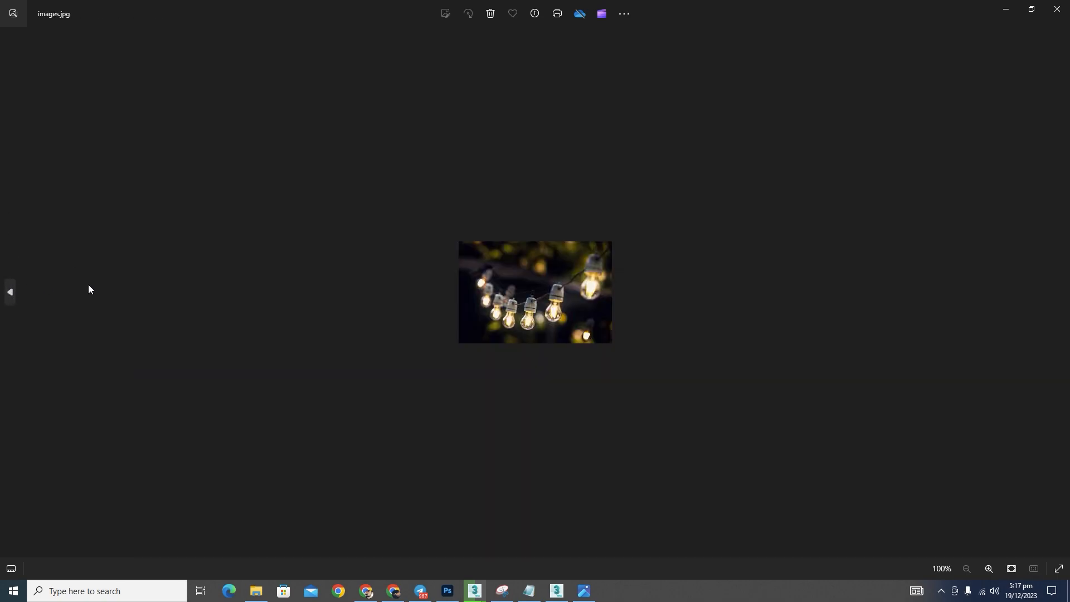
pyautogui.click(8, 292)
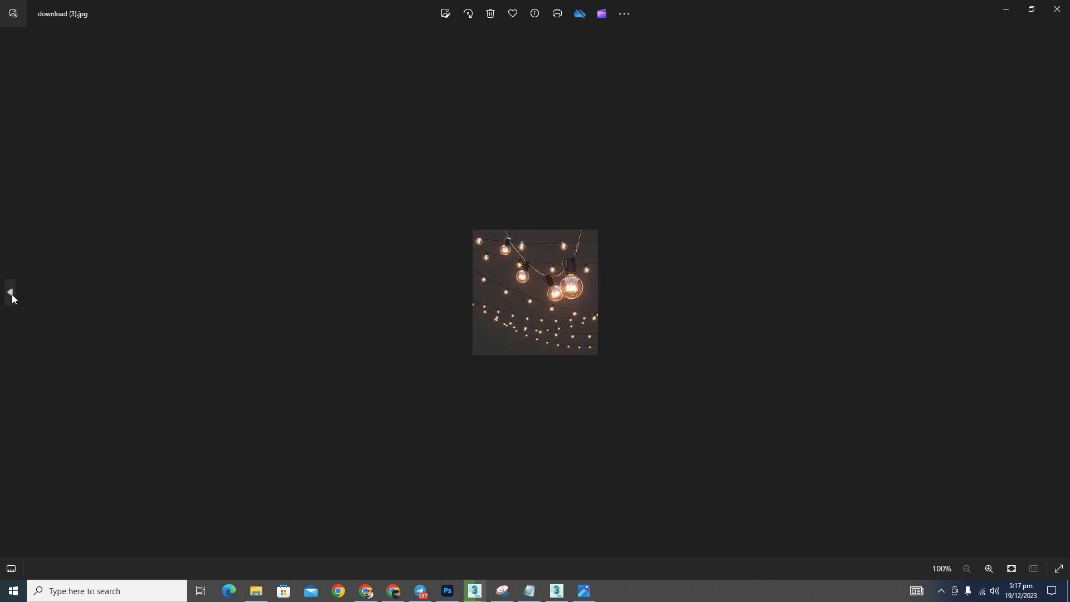
pyautogui.click(10, 293)
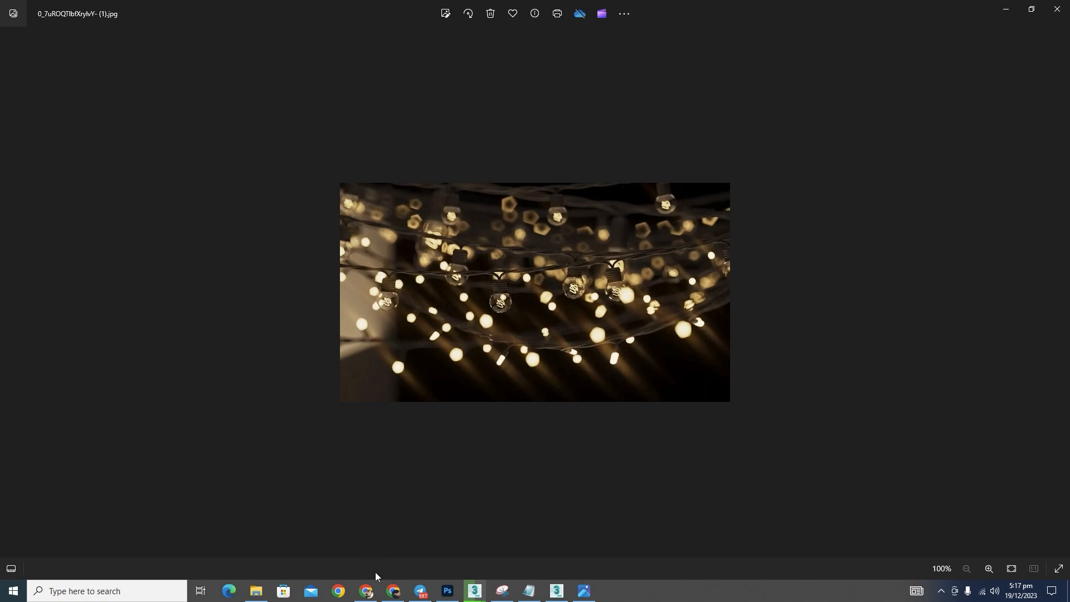
pyautogui.click(366, 590)
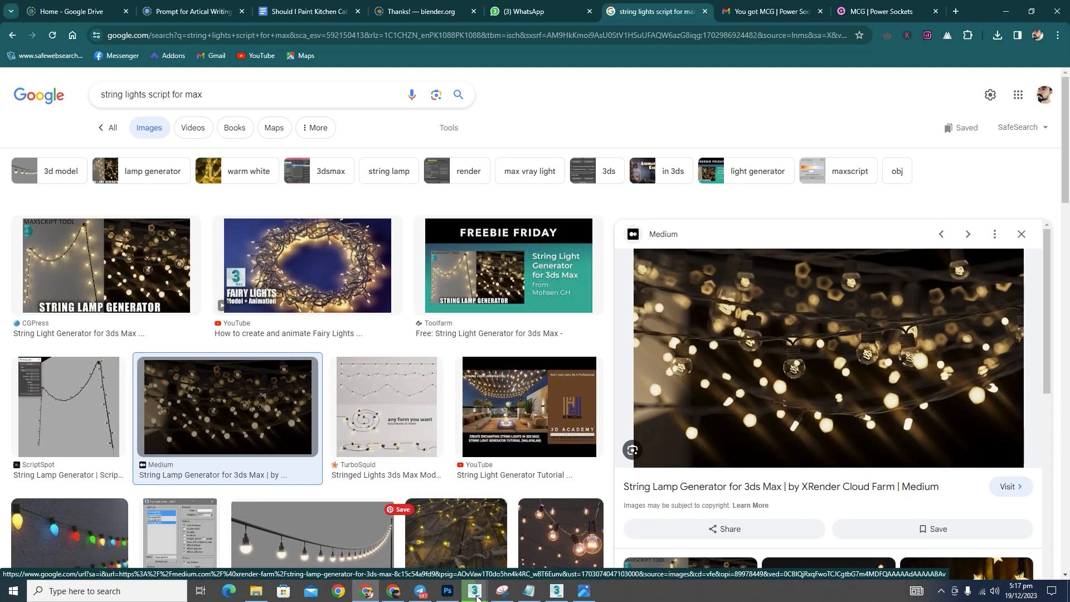
# Step: Switch to 3ds Max and examine the sample light strings generated along the curved splines
pyautogui.moveTo(474, 590)
pyautogui.click(501, 576)
pyautogui.moveTo(556, 314); pyautogui.dragTo(532, 291, button='middle')
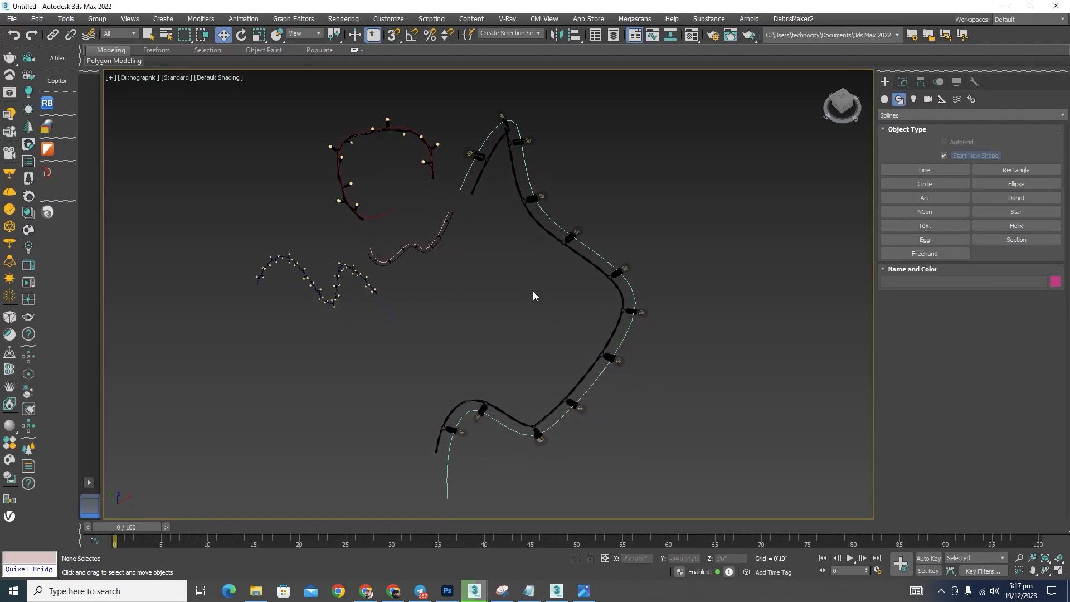
pyautogui.moveTo(639, 174); pyautogui.dragTo(648, 186, button='middle')
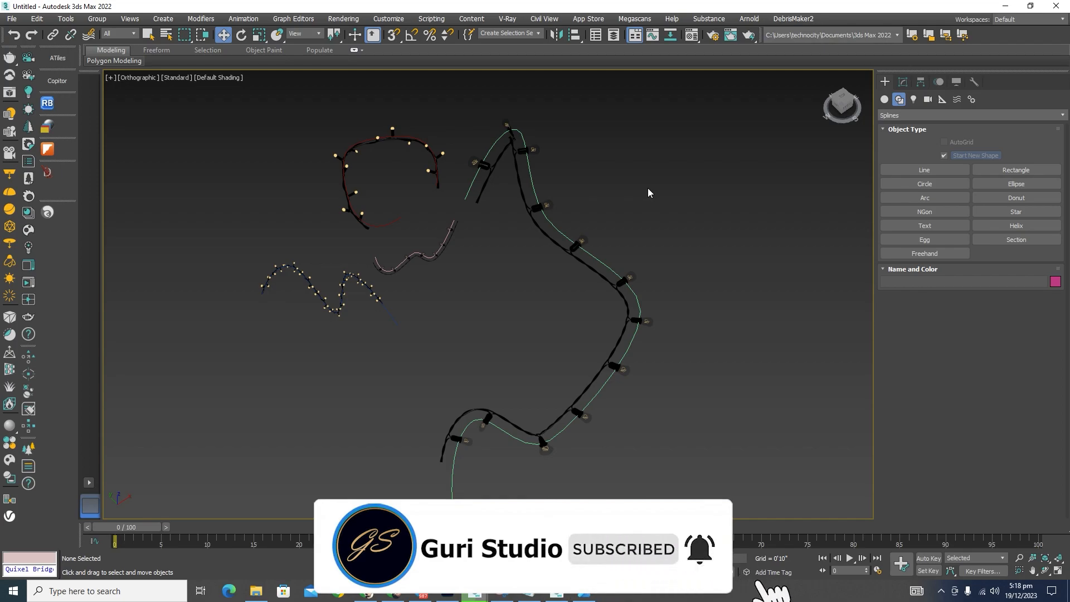
pyautogui.moveTo(651, 219); pyautogui.dragTo(644, 200, button='middle')
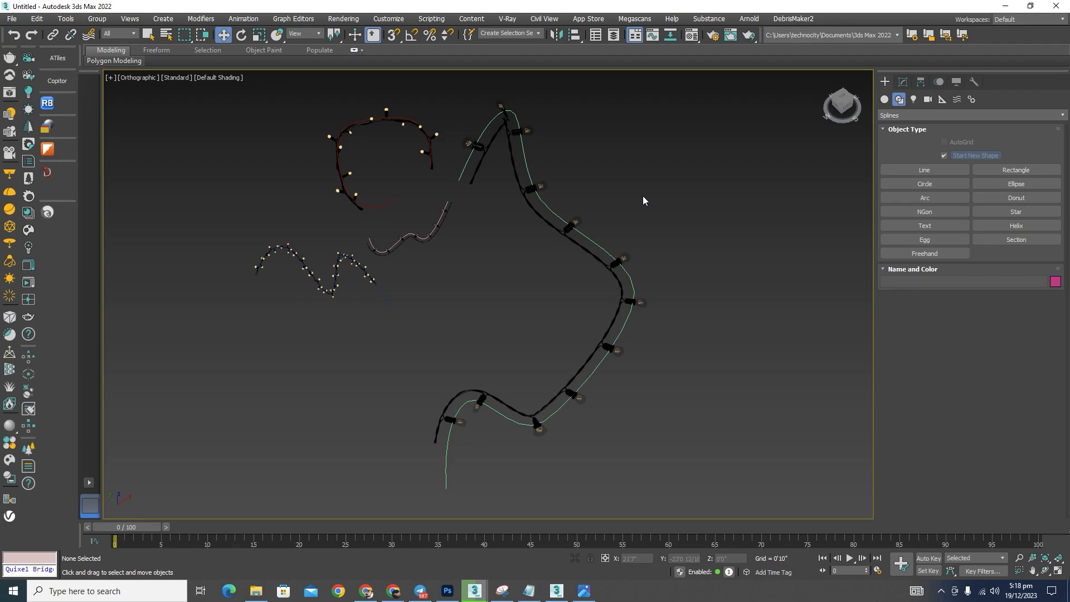
# Step: Start a new empty scene without saving the current one, and activate the Top viewport
pyautogui.click(11, 19)
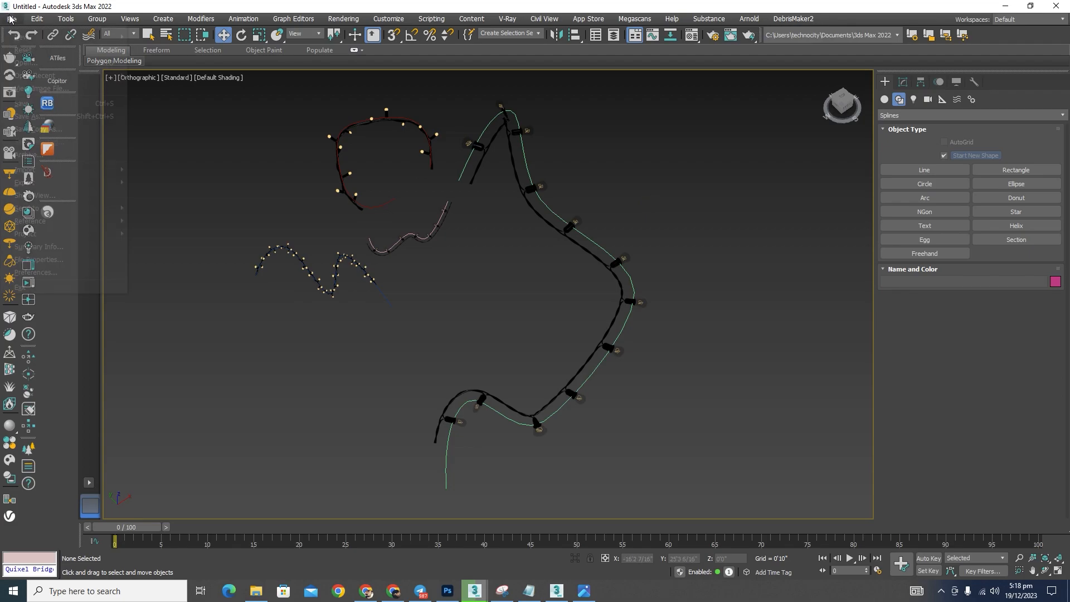
pyautogui.click(22, 49)
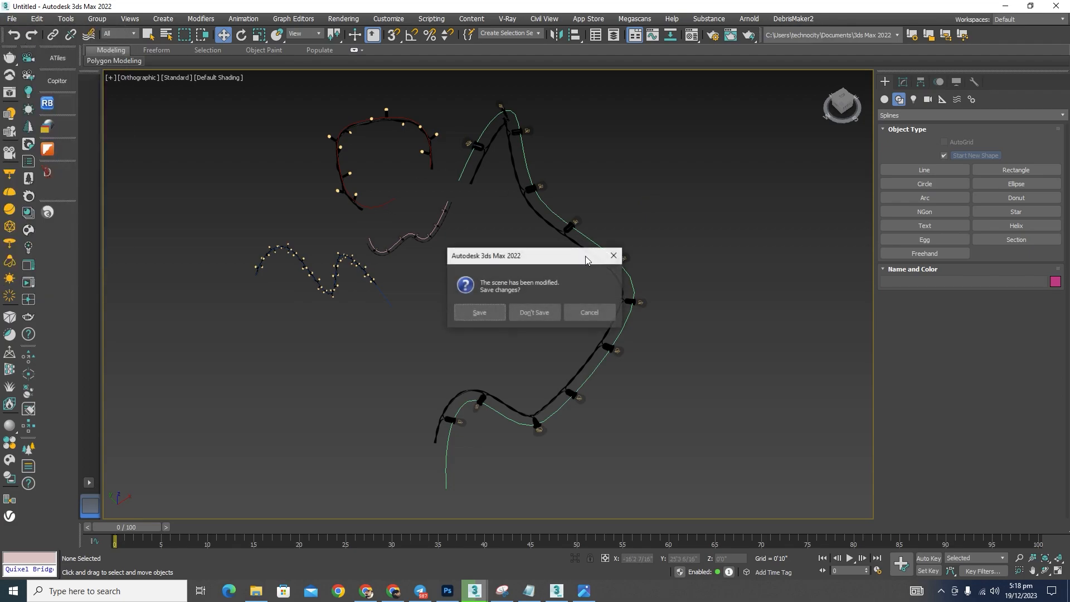
pyautogui.click(540, 312)
pyautogui.click(499, 313)
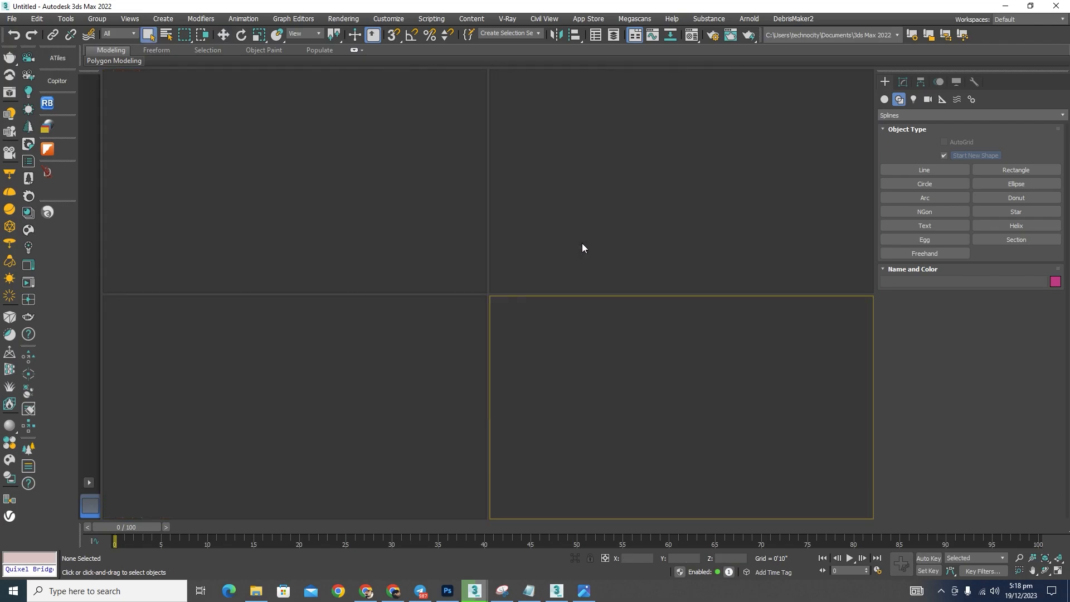
pyautogui.click(360, 182)
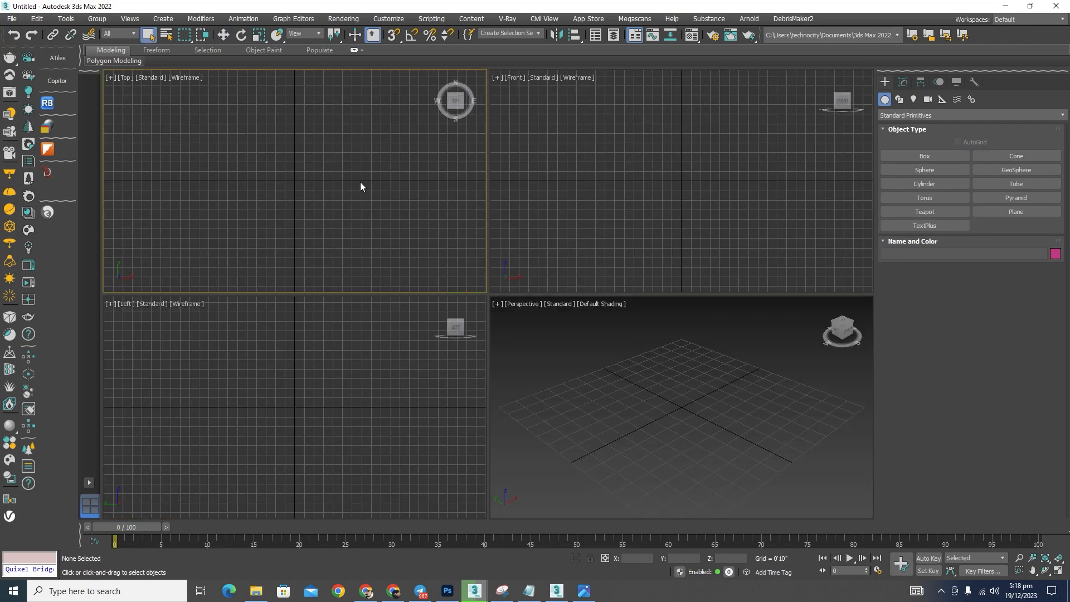
# Step: Run the script file "Stringlight generator.mzp" and move its String Light window clear of the middle of the viewports
pyautogui.click(425, 20)
pyautogui.click(449, 159)
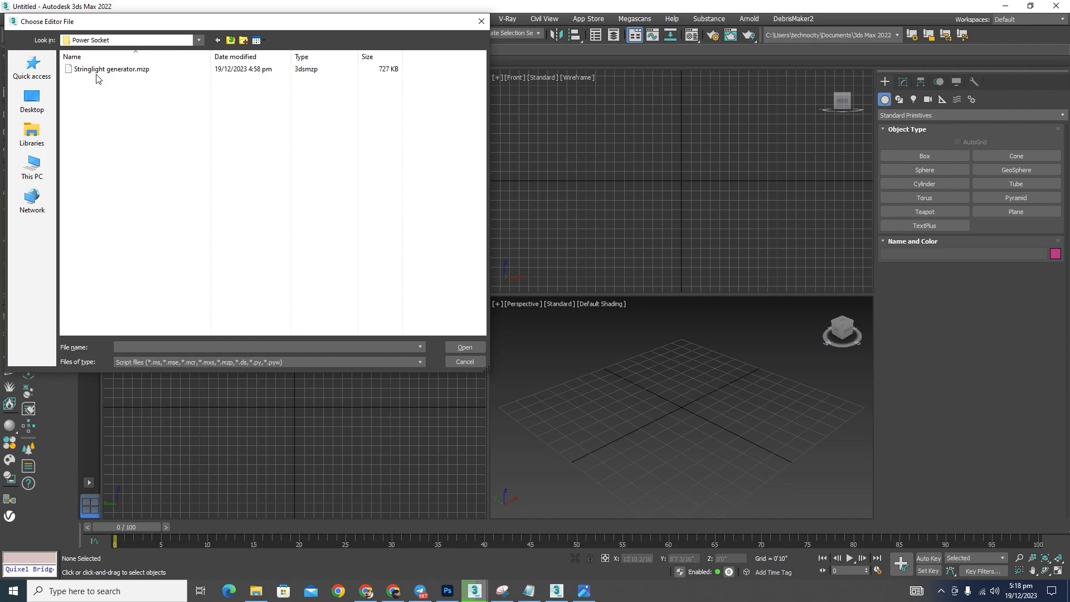
pyautogui.click(96, 71)
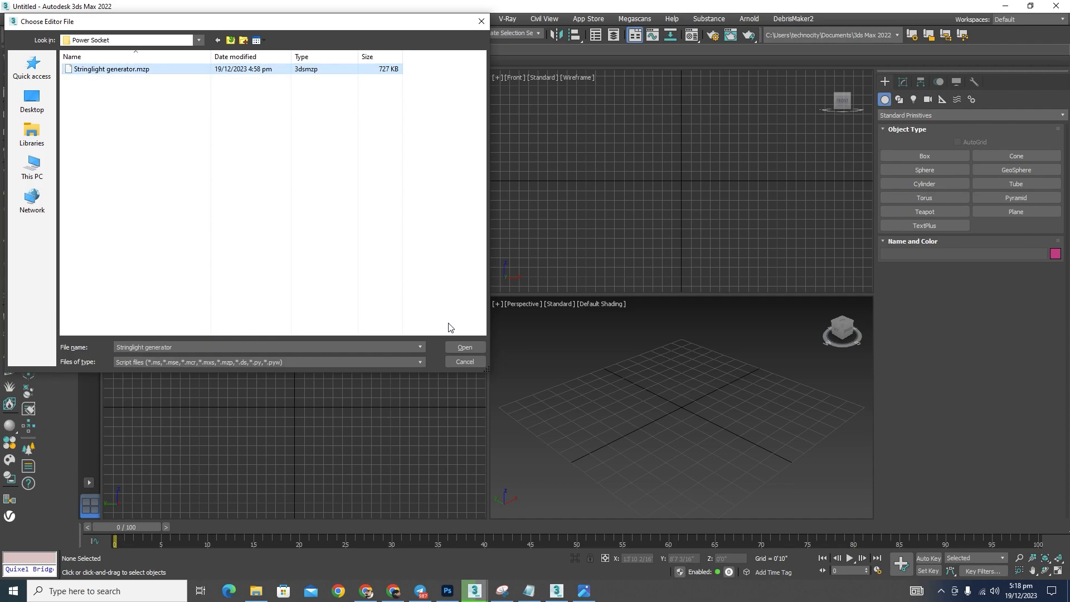
pyautogui.click(466, 347)
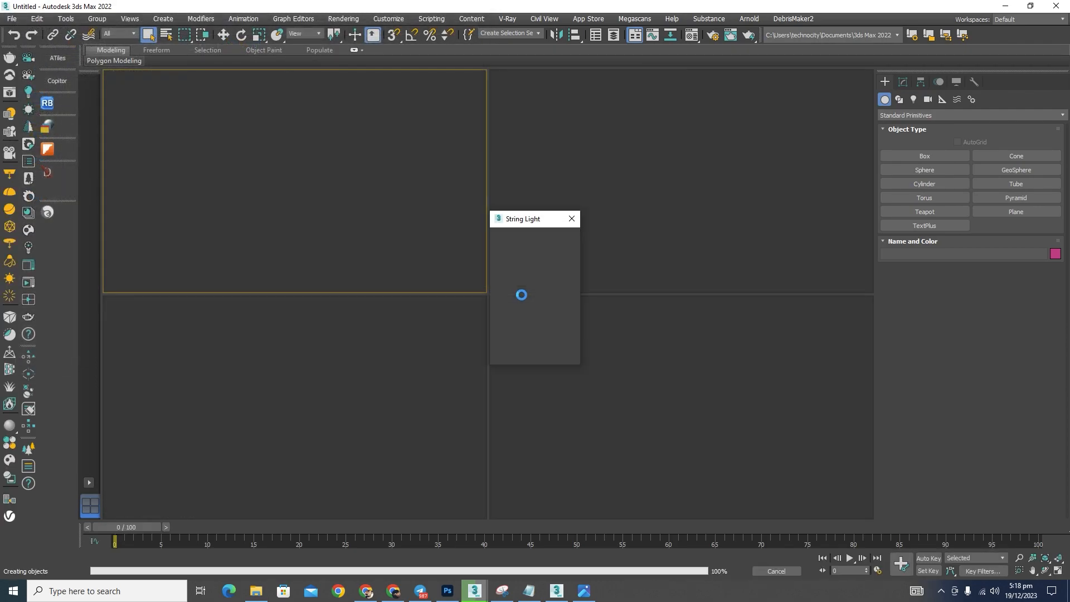
pyautogui.moveTo(531, 222); pyautogui.dragTo(265, 176)
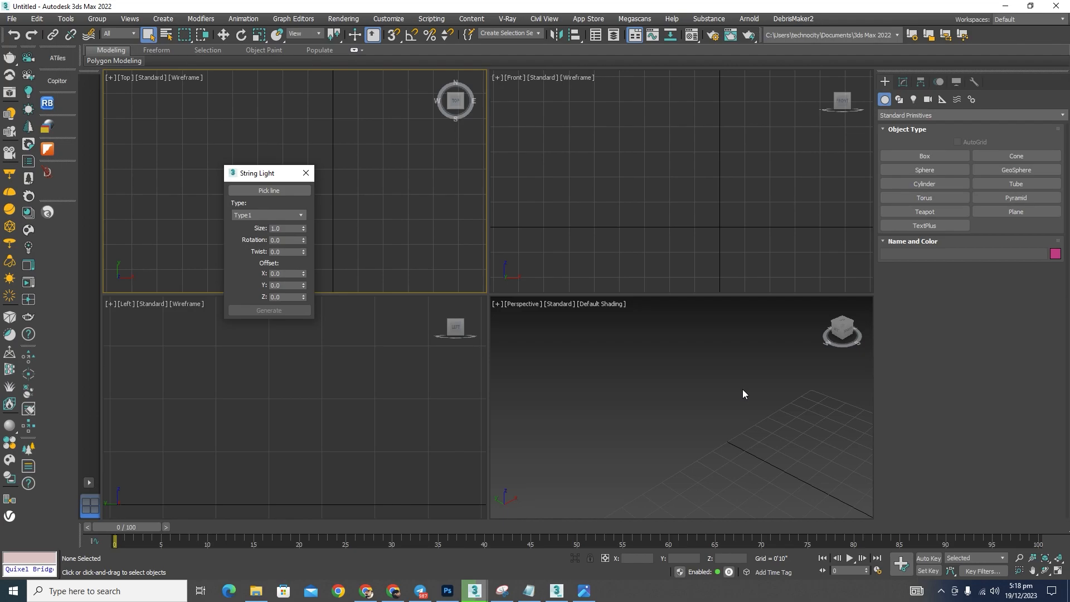
# Step: Draw an open four-point zigzag Line spline across the grid in the maximized Perspective view
pyautogui.click(898, 100)
pyautogui.click(935, 170)
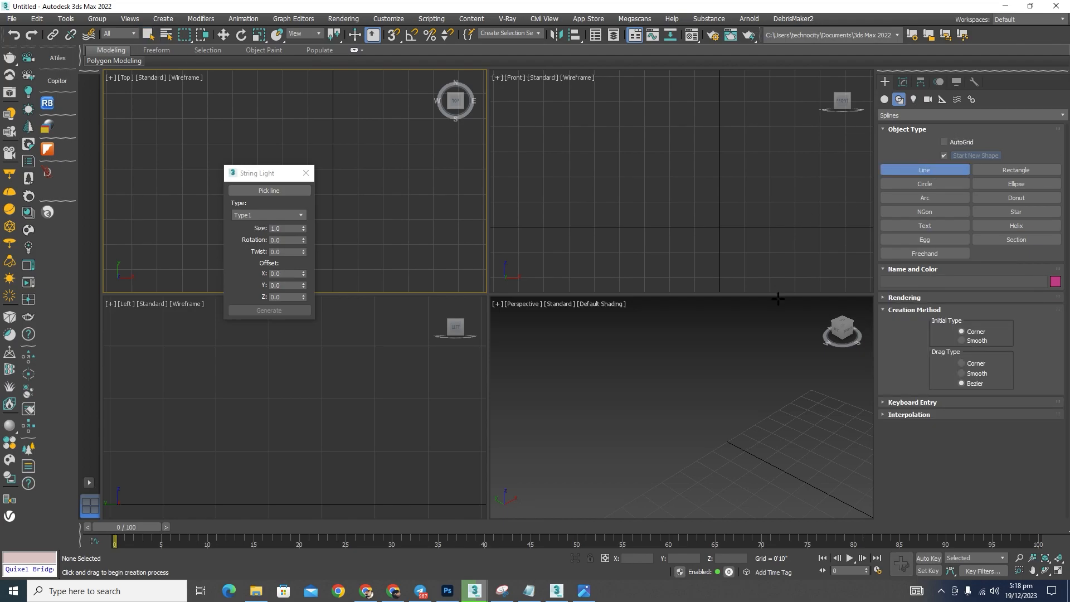
pyautogui.hotkey('alt', 'w')
pyautogui.moveTo(709, 325); pyautogui.dragTo(602, 301, button='middle')
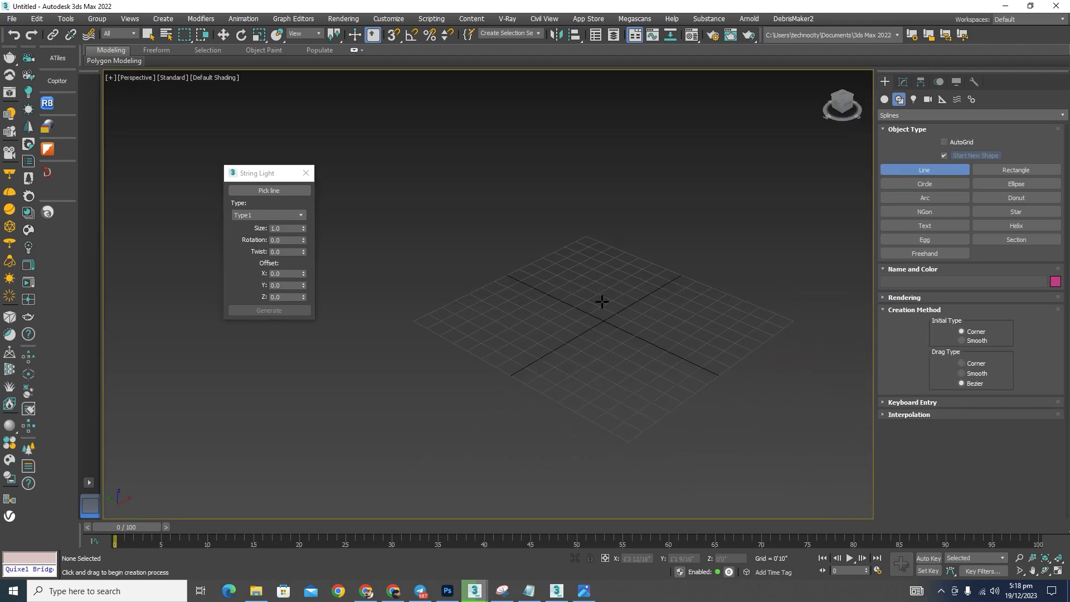
pyautogui.click(424, 389)
pyautogui.scroll(-5, 552, 233)
pyautogui.click(688, 231)
pyautogui.click(798, 196)
pyautogui.rightClick(795, 266)
pyautogui.rightClick(796, 267)
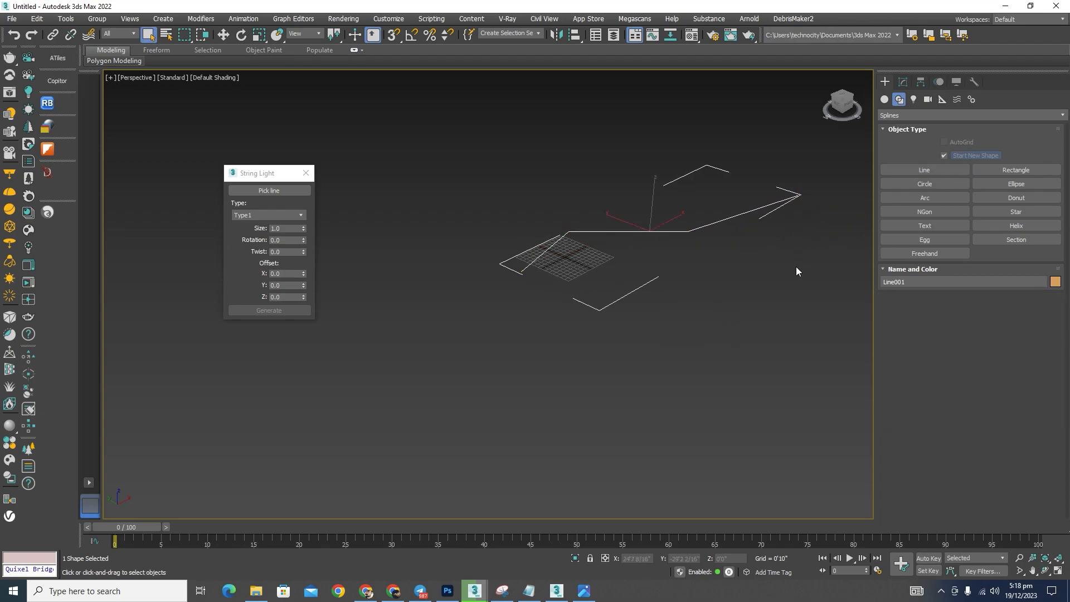
pyautogui.moveTo(758, 179); pyautogui.dragTo(696, 274, button='middle')
pyautogui.scroll(6, 614, 319)
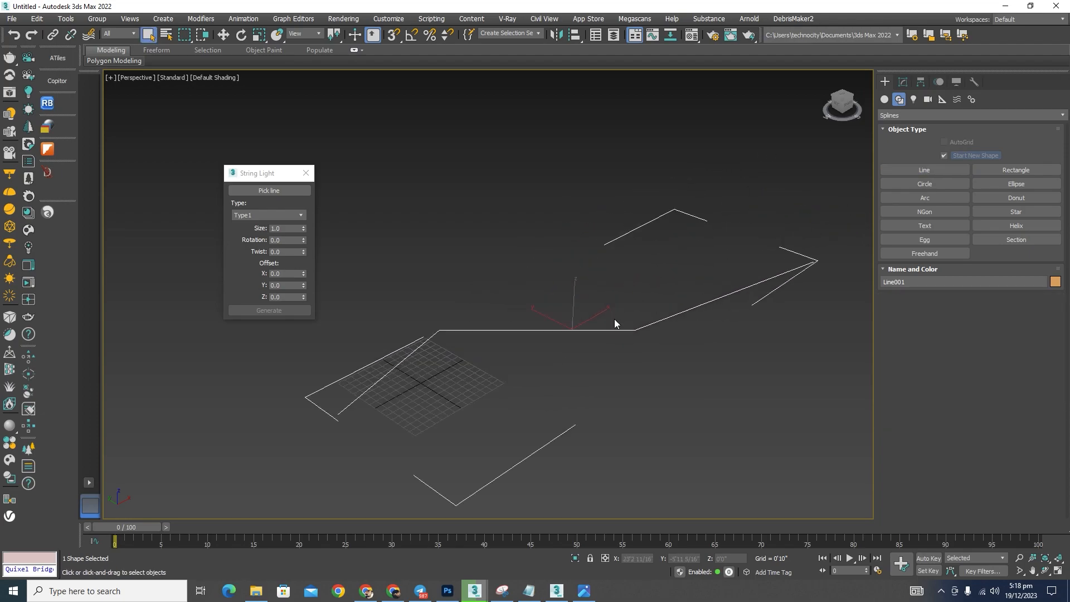
# Step: Convert all vertices of the line to Smooth and leave vertex editing
pyautogui.click(903, 82)
pyautogui.scroll(-5, 612, 259)
pyautogui.moveTo(719, 222); pyautogui.dragTo(475, 336)
pyautogui.scroll(4, 573, 249)
pyautogui.rightClick(597, 279)
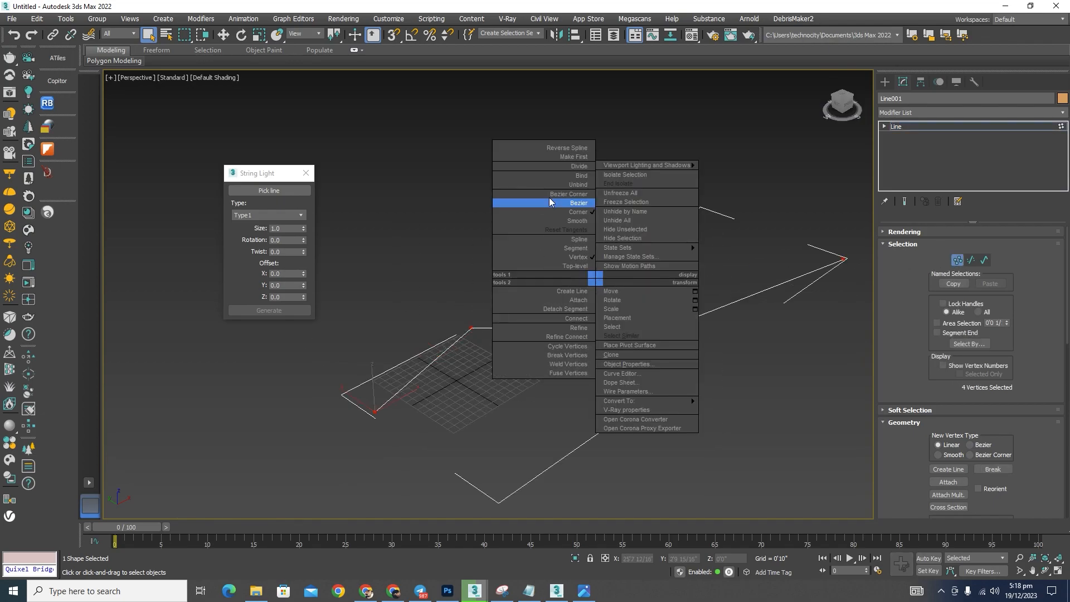
pyautogui.click(583, 220)
pyautogui.click(957, 260)
pyautogui.moveTo(701, 272); pyautogui.dragTo(659, 257, button='middle')
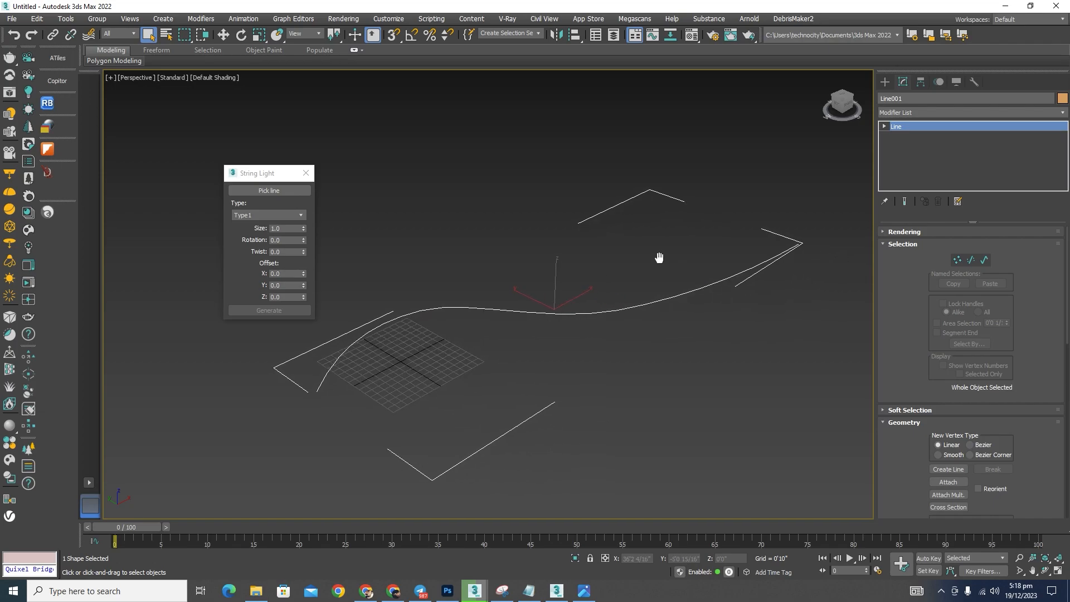
# Step: Pick the smoothed line as the path for the String Light generator
pyautogui.click(273, 192)
pyautogui.click(512, 312)
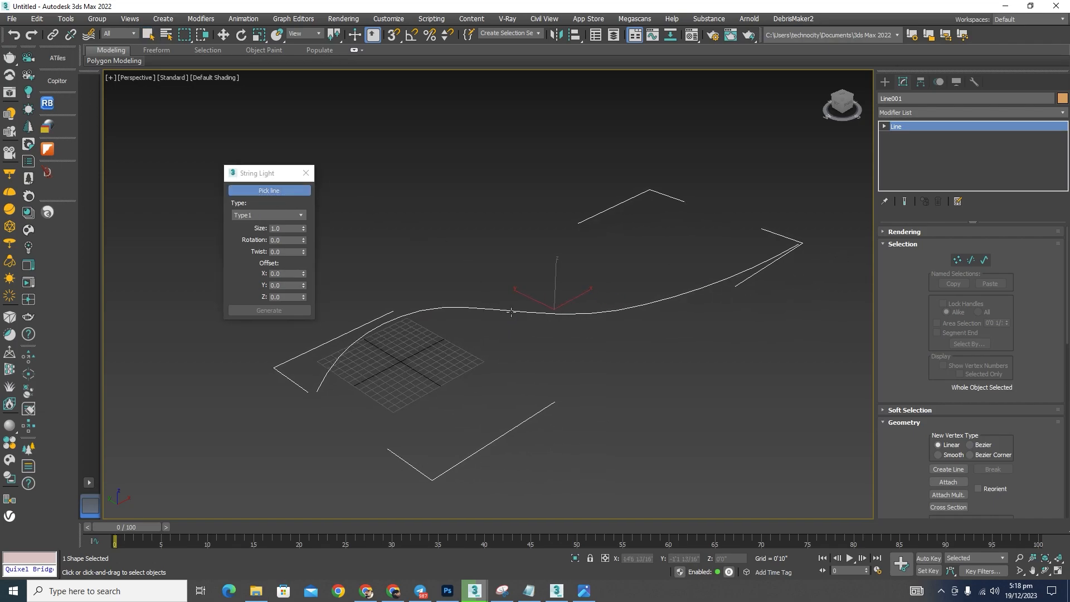
pyautogui.moveTo(363, 251); pyautogui.dragTo(415, 238, button='middle')
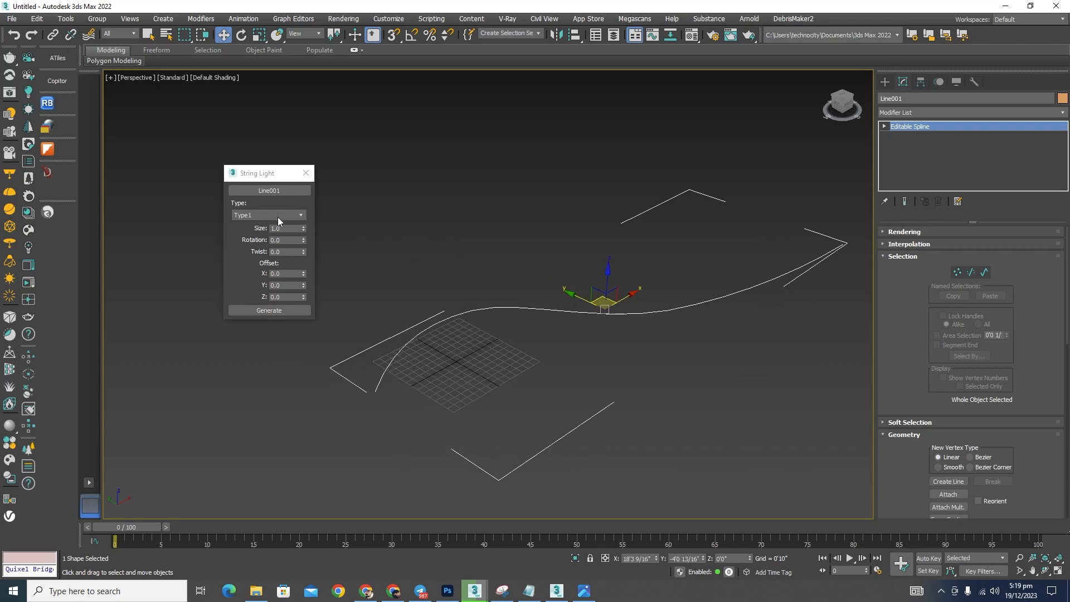
# Step: Generate the Type1 string lights along the line and inspect the bulbs and twisted cable up close
pyautogui.click(278, 217)
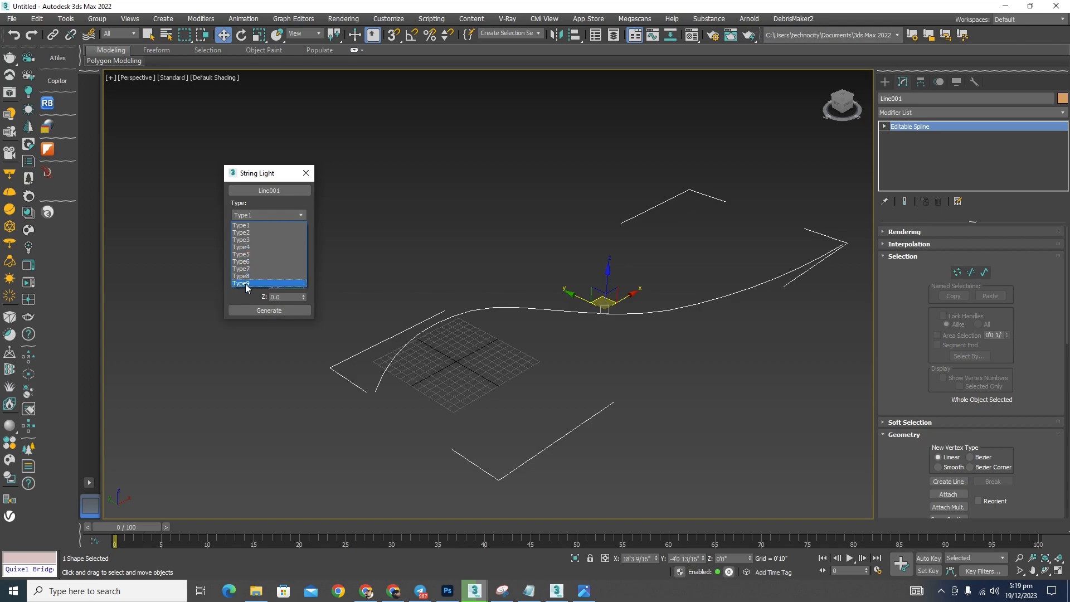
pyautogui.click(242, 226)
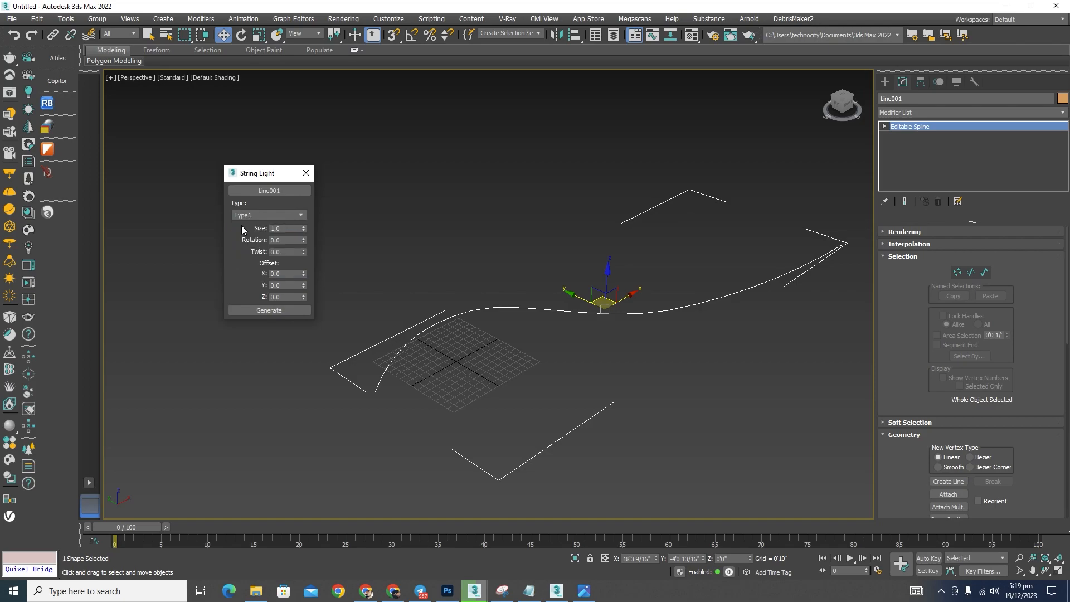
pyautogui.click(281, 312)
pyautogui.keyDown('alt'); pyautogui.moveTo(630, 362); pyautogui.dragTo(603, 376, button='middle'); pyautogui.keyUp('alt')
pyautogui.scroll(10, 536, 279)
pyautogui.scroll(4, 477, 255)
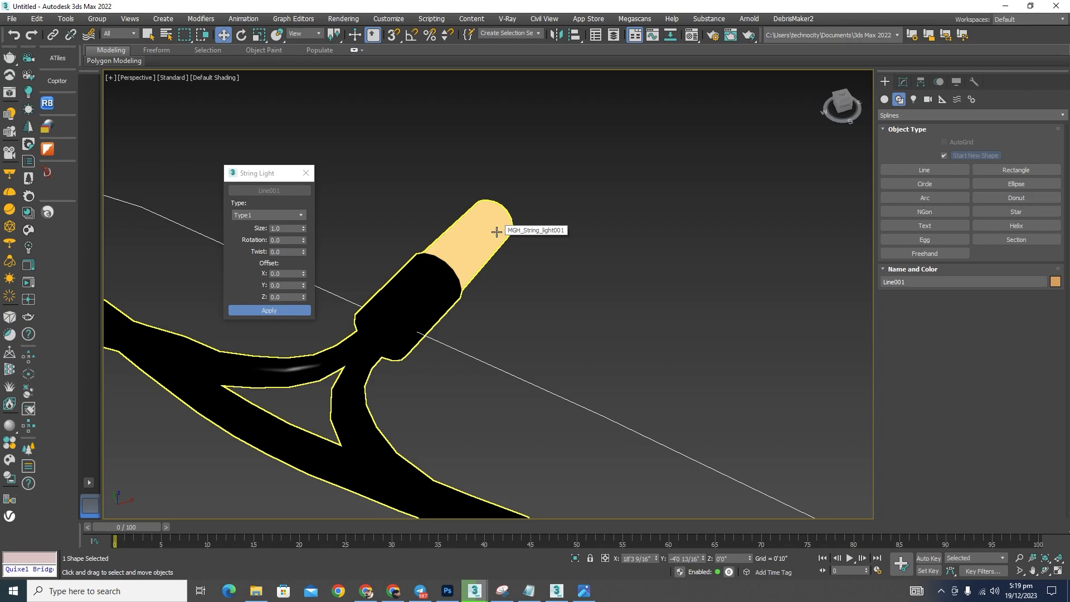
pyautogui.scroll(-2, 487, 232)
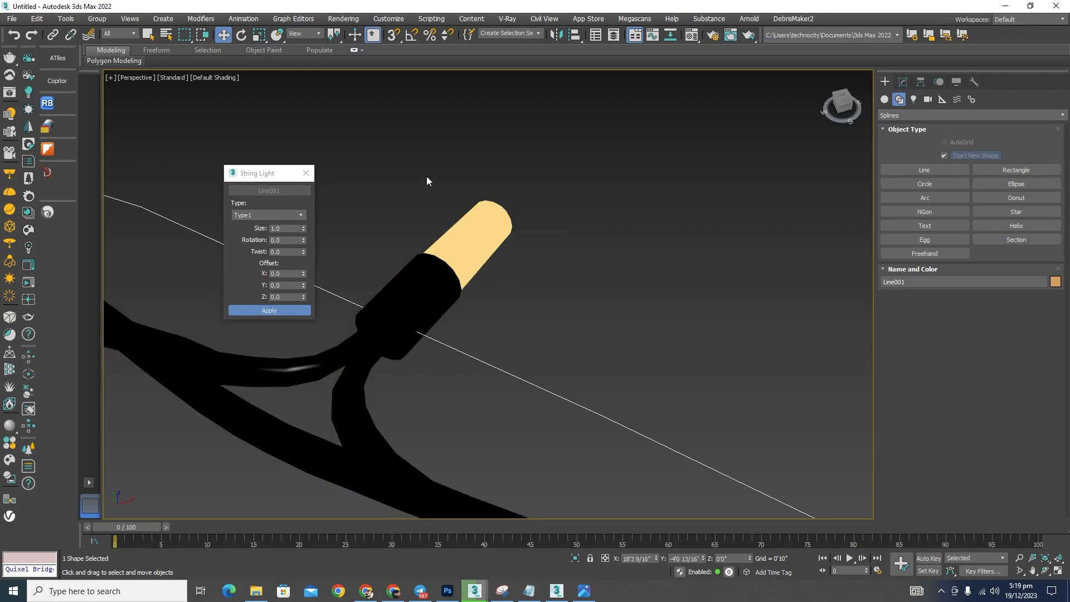
pyautogui.scroll(-6, 502, 173)
pyautogui.keyDown('alt'); pyautogui.moveTo(414, 292); pyautogui.dragTo(209, 190, button='middle'); pyautogui.keyUp('alt')
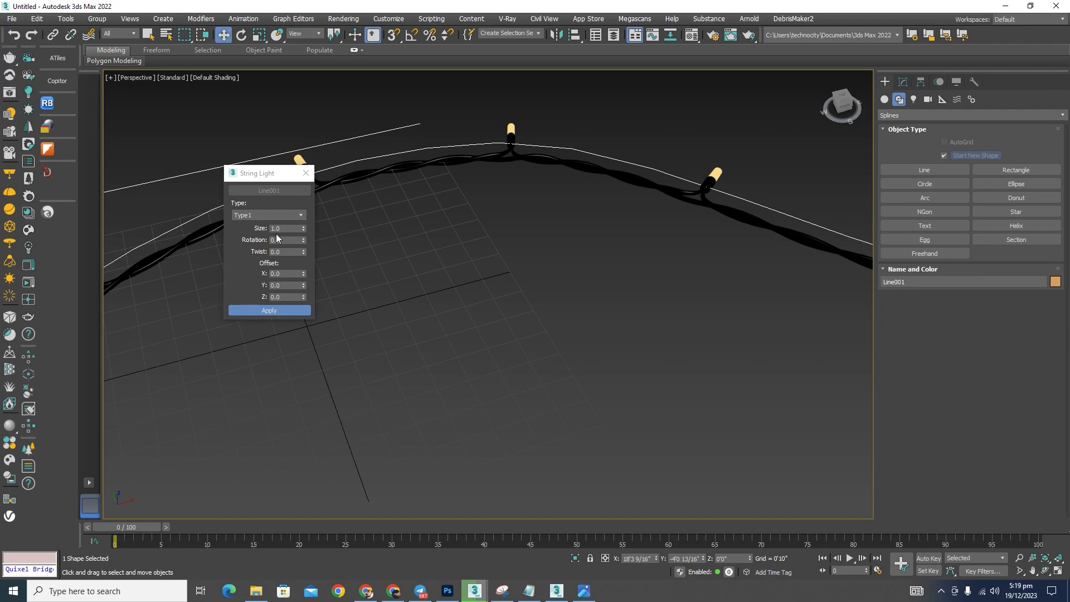
# Step: Increase the string light Size to 1.3
pyautogui.click(304, 227)
pyautogui.click(304, 226)
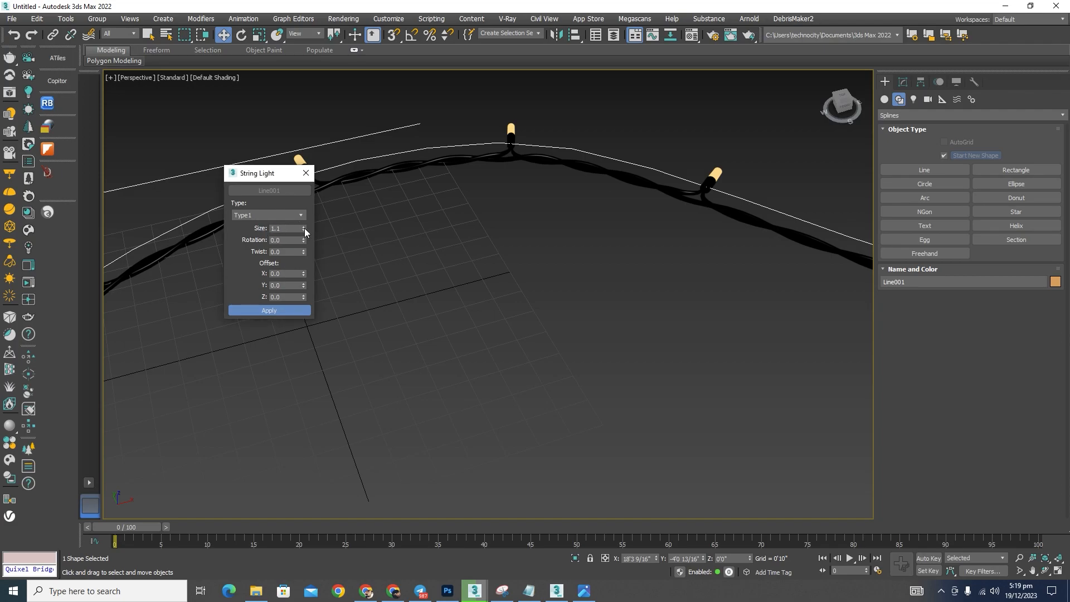
pyautogui.click(304, 228)
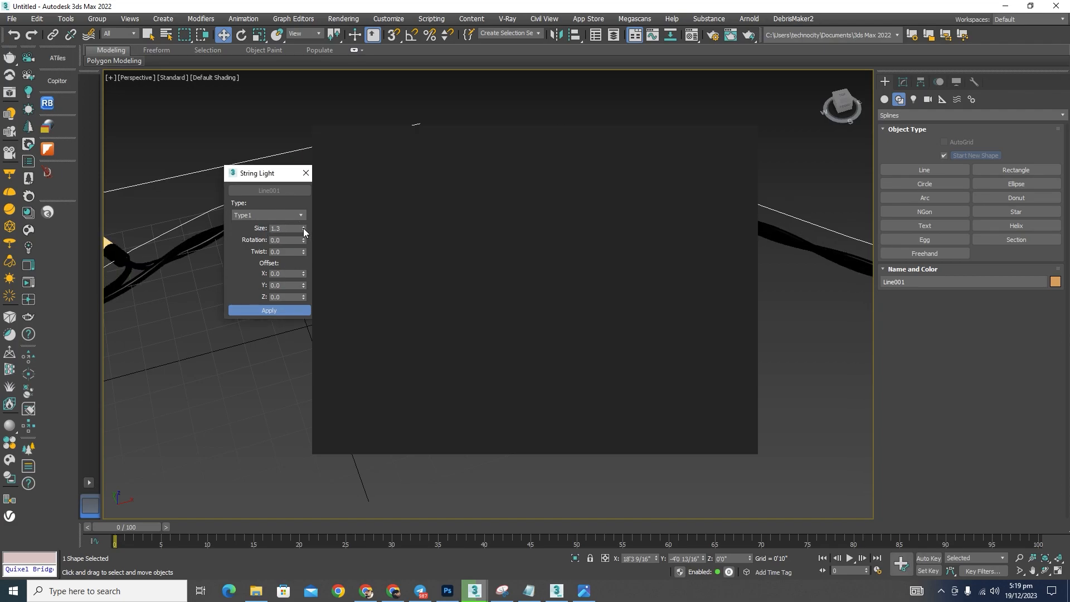
pyautogui.click(739, 144)
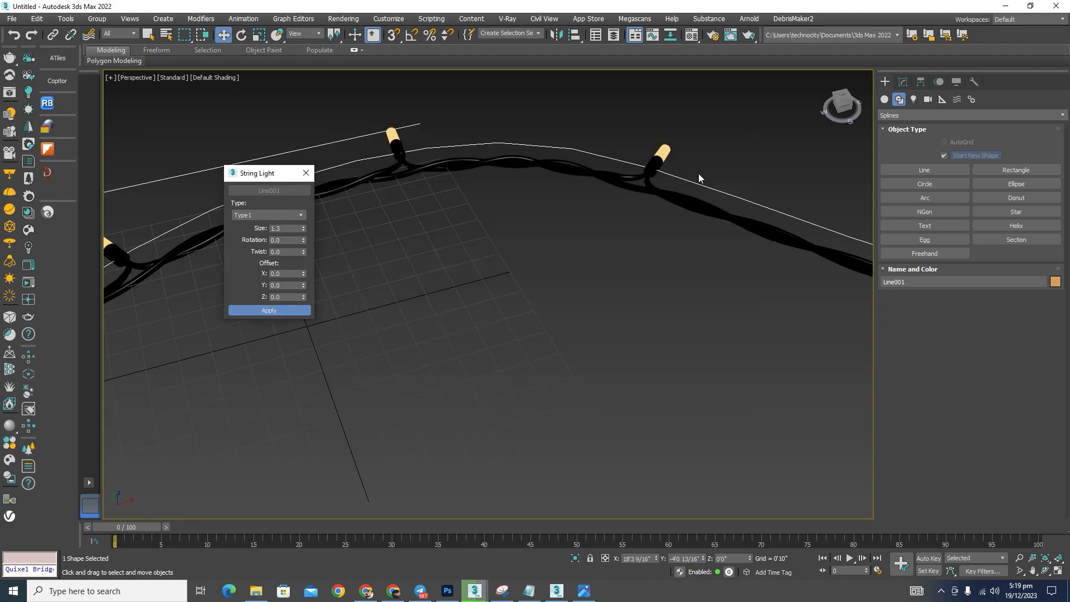
pyautogui.scroll(-6, 527, 209)
# Step: Reduce the string light Size to 0.2
pyautogui.click(304, 230)
pyautogui.click(304, 231)
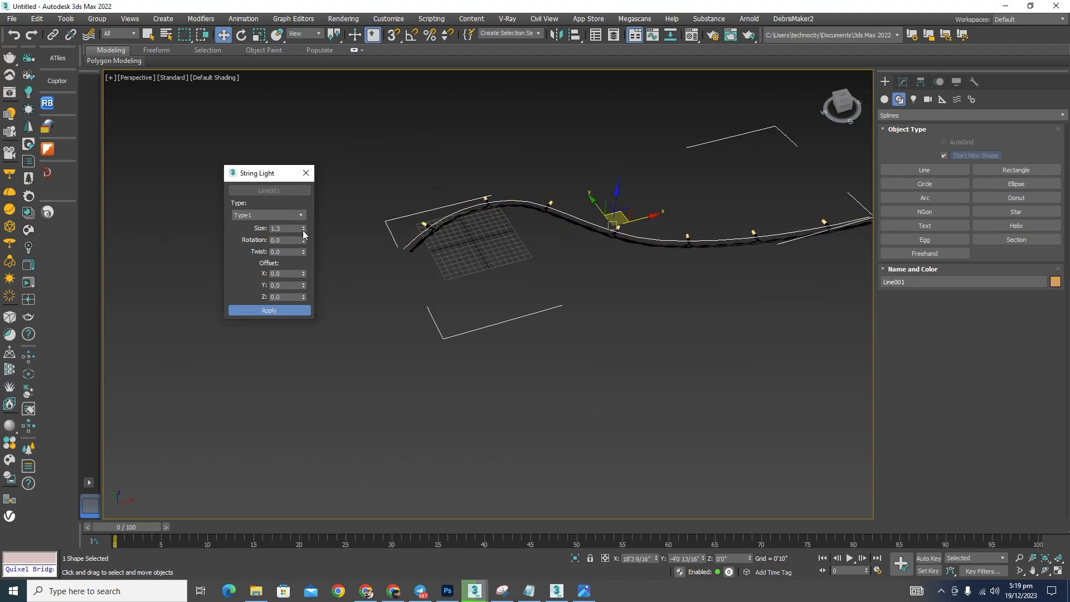
pyautogui.click(303, 230)
pyautogui.click(303, 230)
pyautogui.click(303, 230)
pyautogui.click(304, 230)
pyautogui.click(303, 230)
pyautogui.click(303, 230)
pyautogui.click(303, 230)
pyautogui.click(304, 230)
pyautogui.scroll(8, 573, 178)
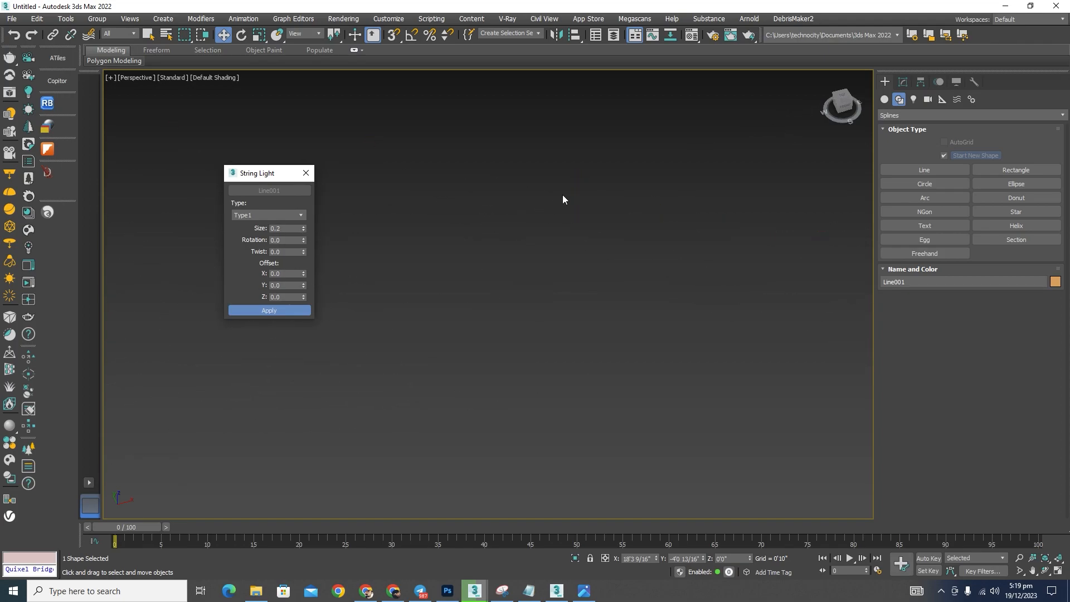
# Step: Set the string light Size to 1.0
pyautogui.doubleClick(287, 228)
pyautogui.write('1')
pyautogui.press('Return')
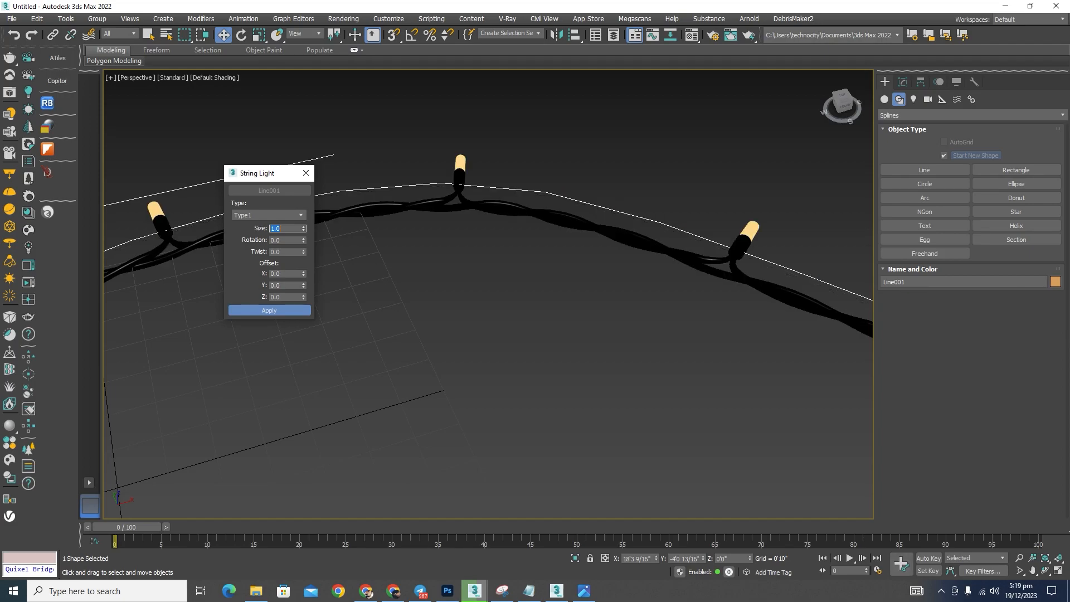
# Step: Set the string light Rotation to 45 and its Twist to 10
pyautogui.doubleClick(292, 240)
pyautogui.write('45')
pyautogui.press('Return')
pyautogui.click(277, 252)
pyautogui.write('10')
pyautogui.press('Return')
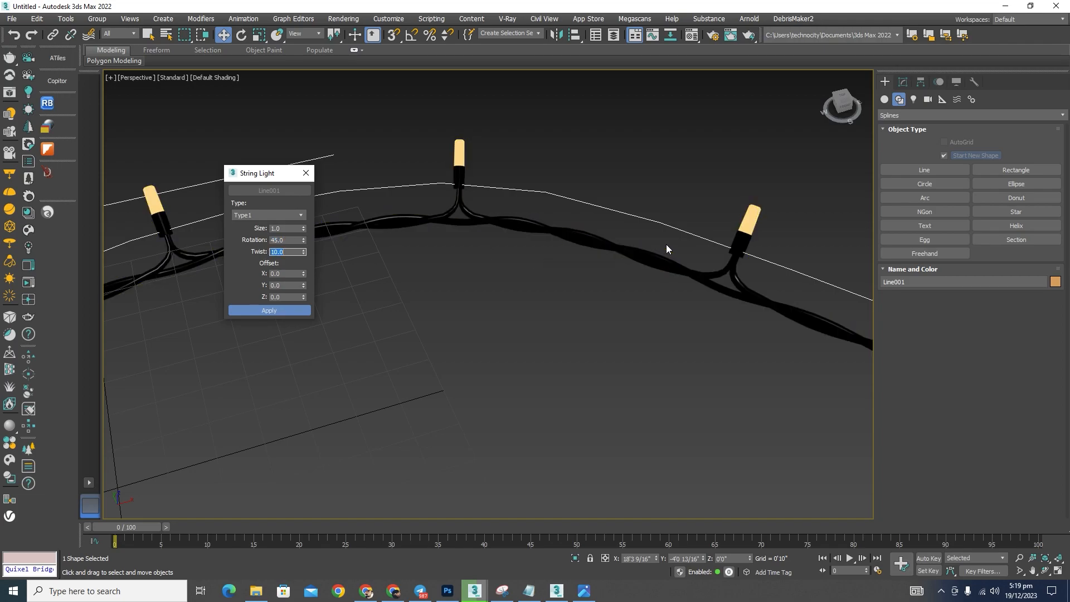
# Step: Set the string light Twist to 80 and shift its X Offset to about -5.3
pyautogui.write('80')
pyautogui.press('Return')
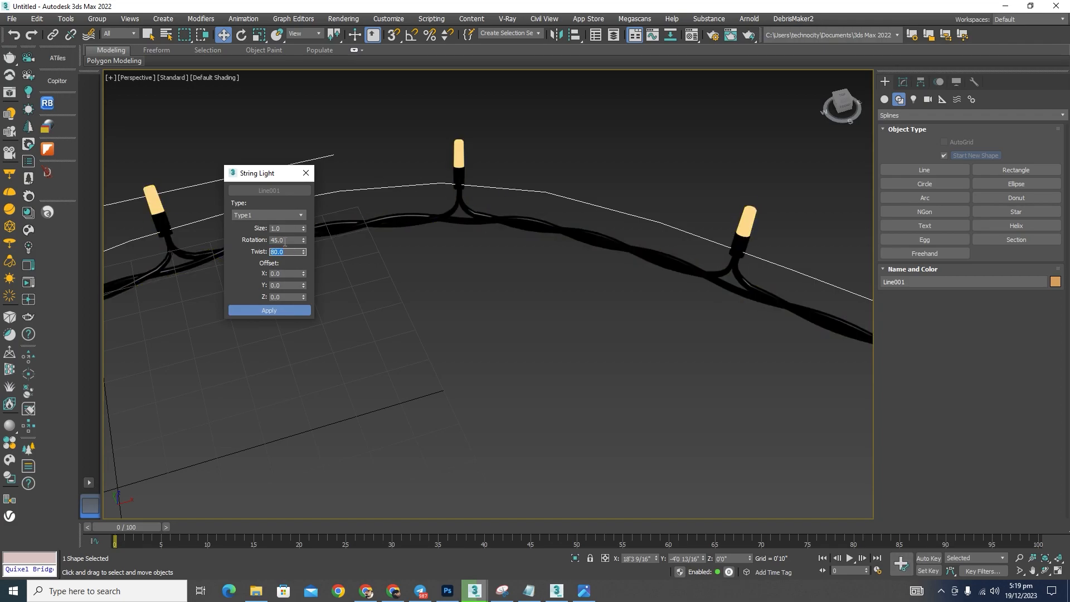
pyautogui.moveTo(303, 273); pyautogui.dragTo(346, 501)
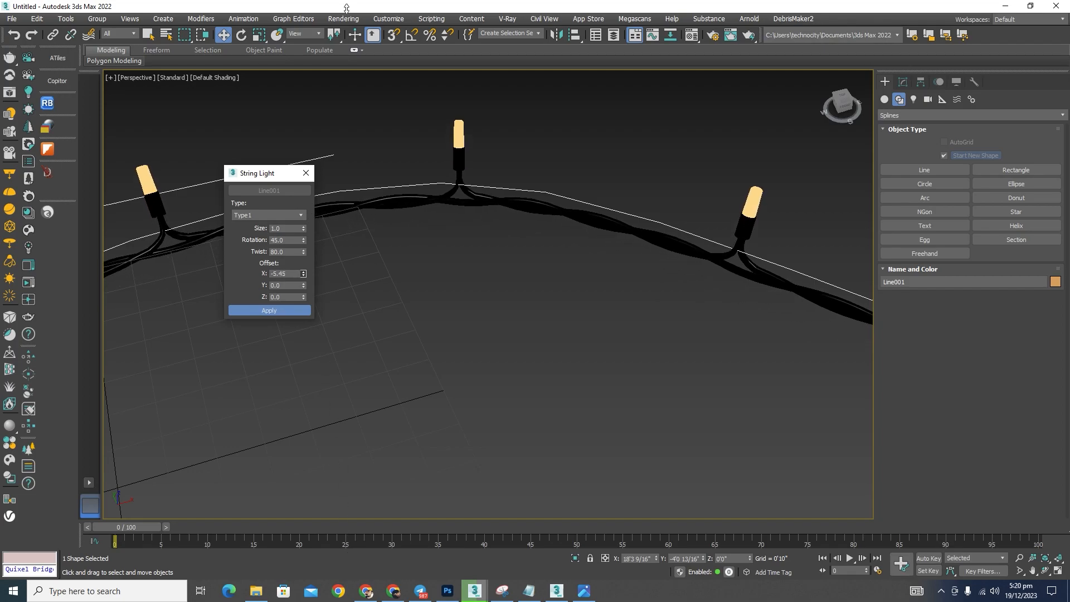
pyautogui.scroll(-5, 564, 252)
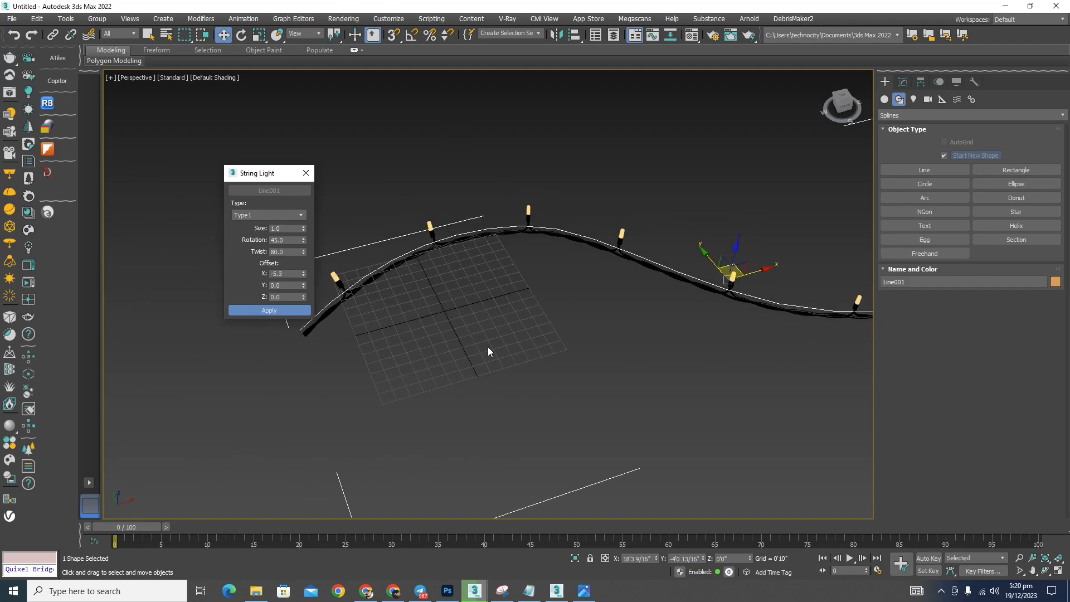
# Step: Delete the generated string light together with its line and close the String Light dialog
pyautogui.scroll(-5, 450, 232)
pyautogui.click(607, 301)
pyautogui.moveTo(747, 156); pyautogui.dragTo(385, 416)
pyautogui.moveTo(741, 160); pyautogui.dragTo(417, 377)
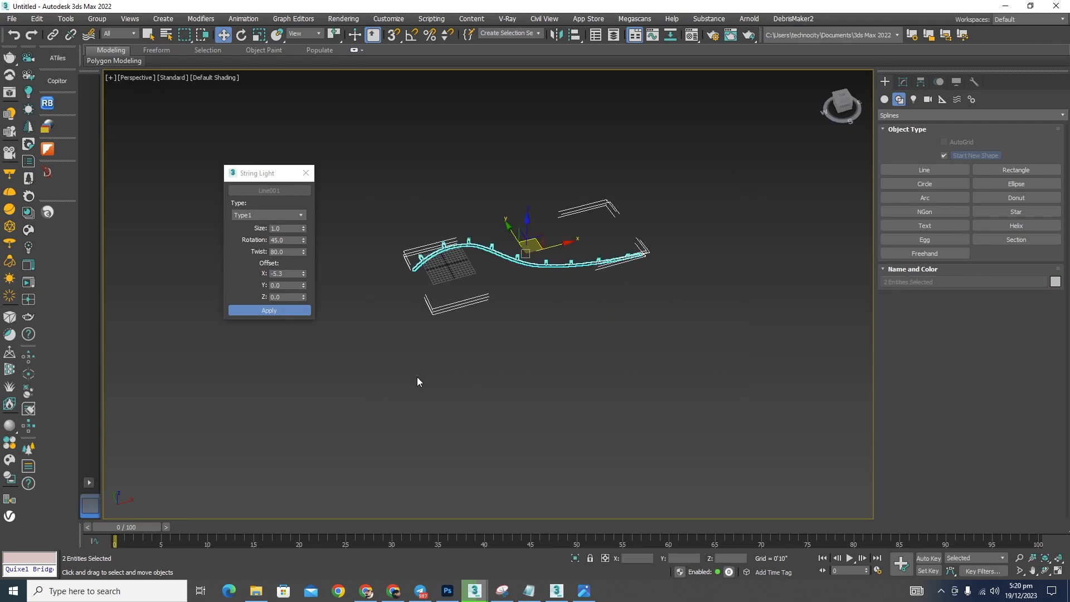
pyautogui.press('Delete')
pyautogui.click(306, 172)
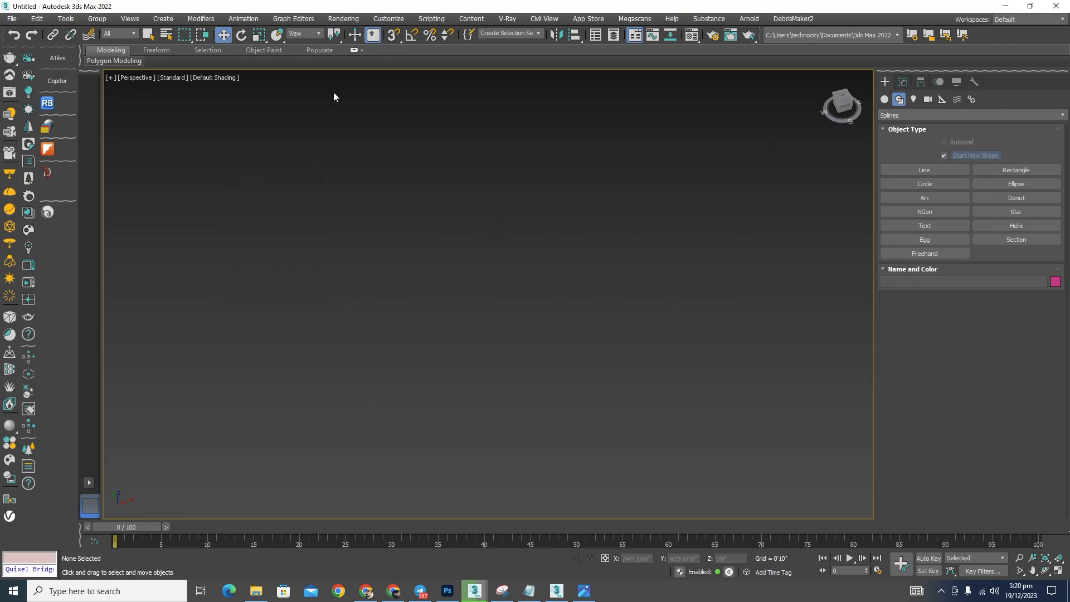
# Step: Load the Stringlight generator.mzp script again and move its String Light dialog clear of the drawing area
pyautogui.click(430, 20)
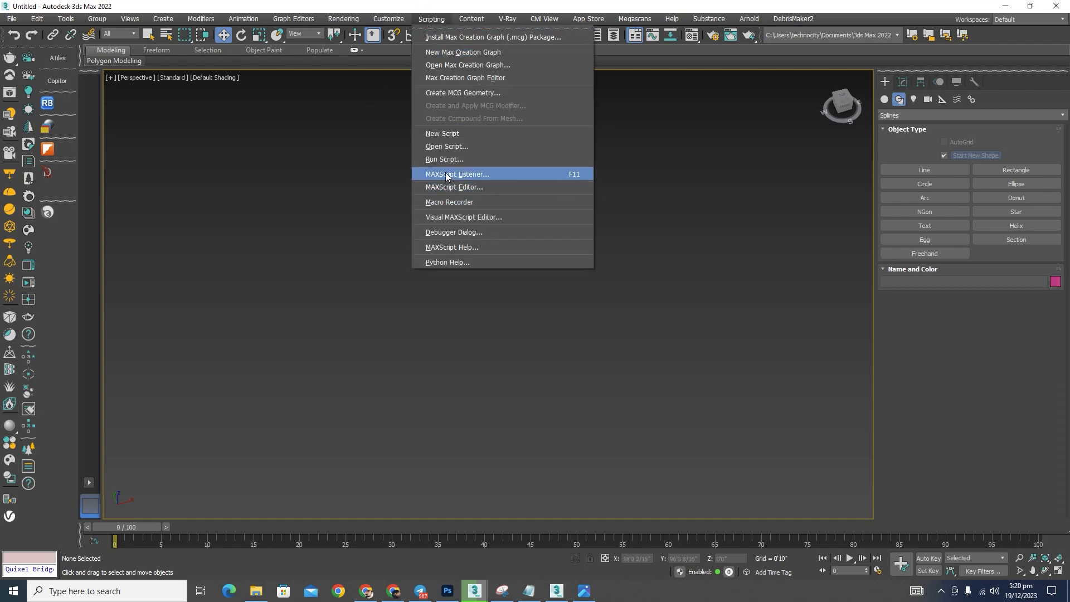
pyautogui.click(446, 146)
pyautogui.click(111, 71)
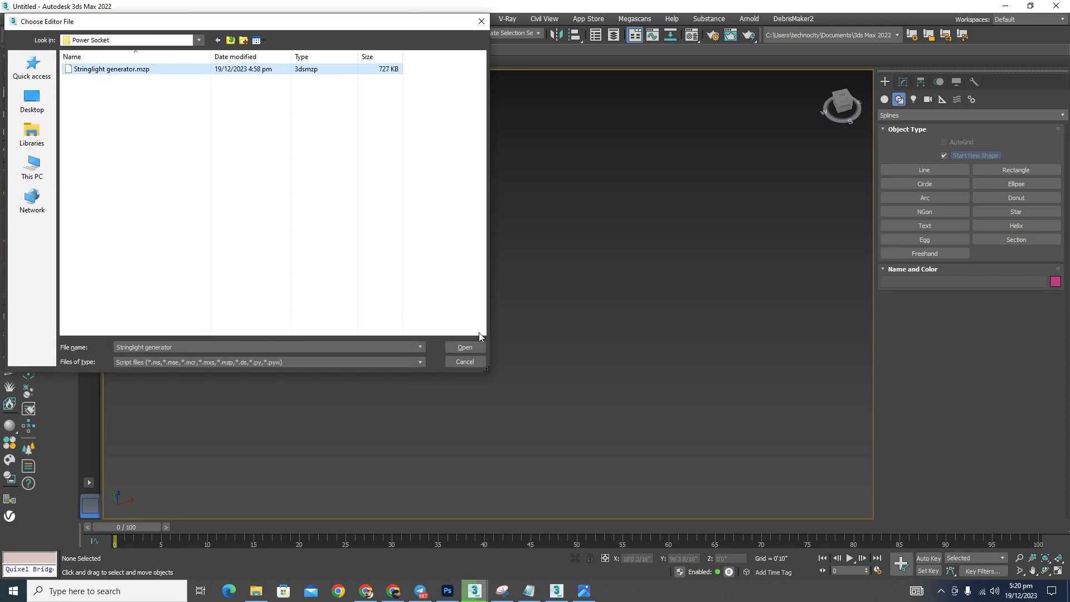
pyautogui.click(461, 344)
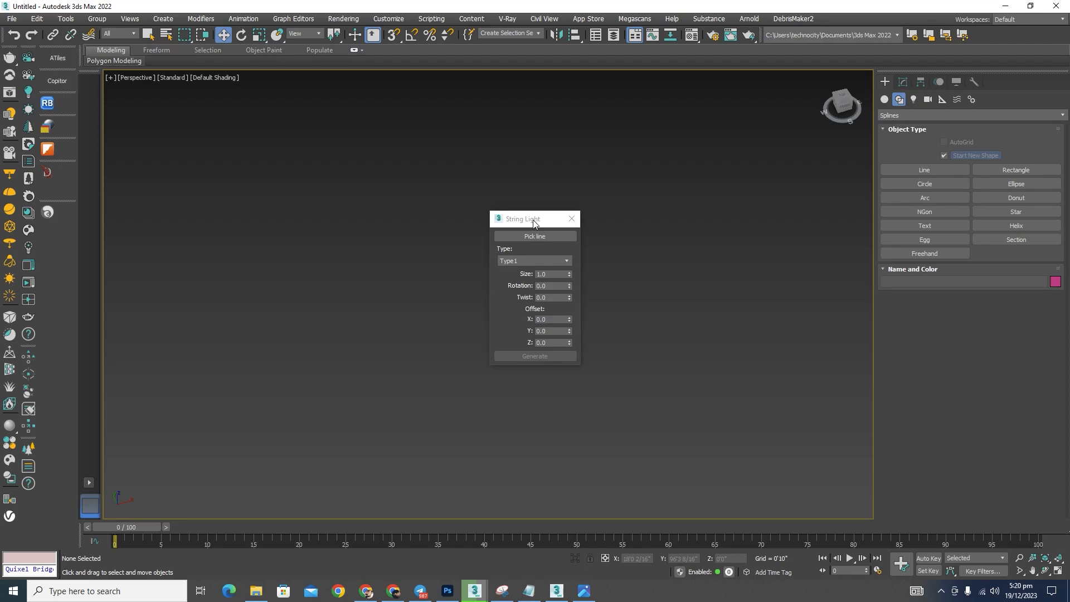
pyautogui.moveTo(533, 221); pyautogui.dragTo(349, 245)
# Step: Draw an open five-point line that bends around in a wide U shape beside the home grid
pyautogui.click(924, 169)
pyautogui.click(486, 361)
pyautogui.click(634, 170)
pyautogui.click(714, 258)
pyautogui.click(740, 388)
pyautogui.click(537, 516)
pyautogui.rightClick(545, 434)
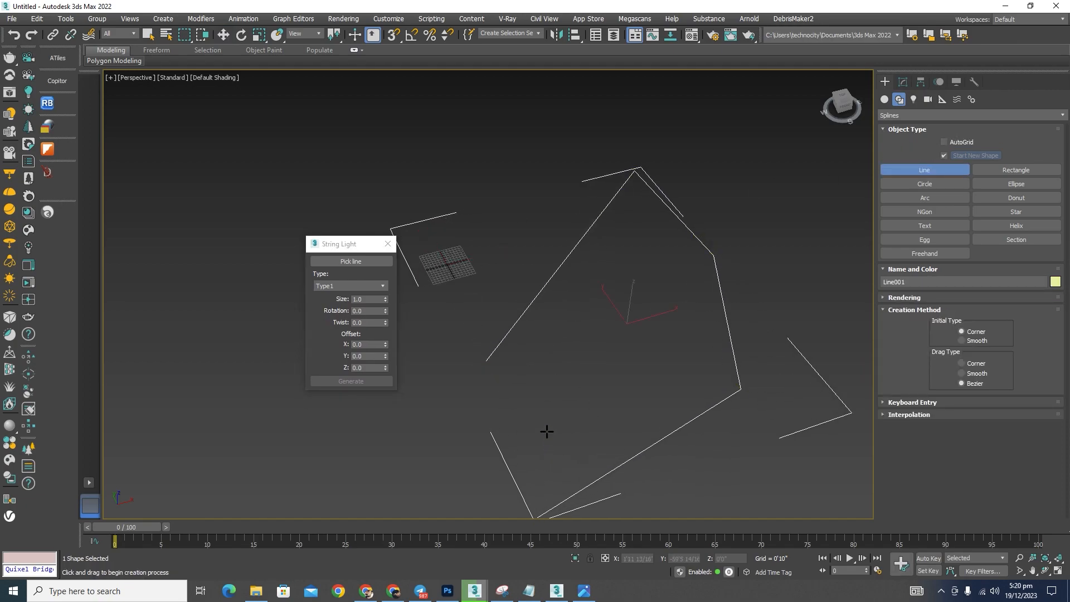
pyautogui.press('w')
# Step: Convert all five vertices of the new line to smooth so that its corners become curved
pyautogui.click(903, 82)
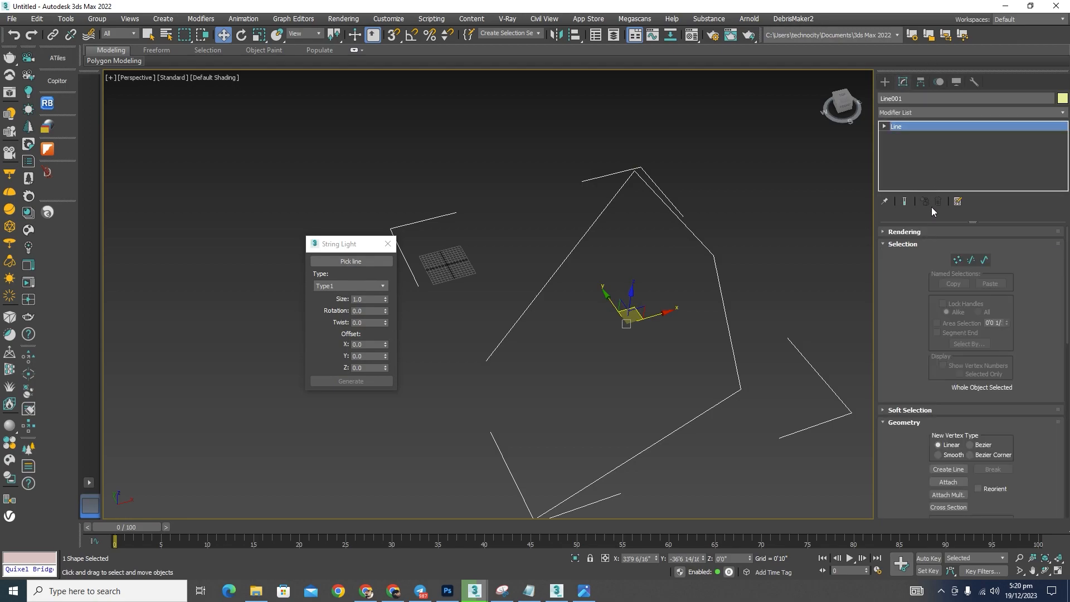
pyautogui.click(957, 260)
pyautogui.scroll(-4, 630, 168)
pyautogui.hotkey('ctrl', 'a')
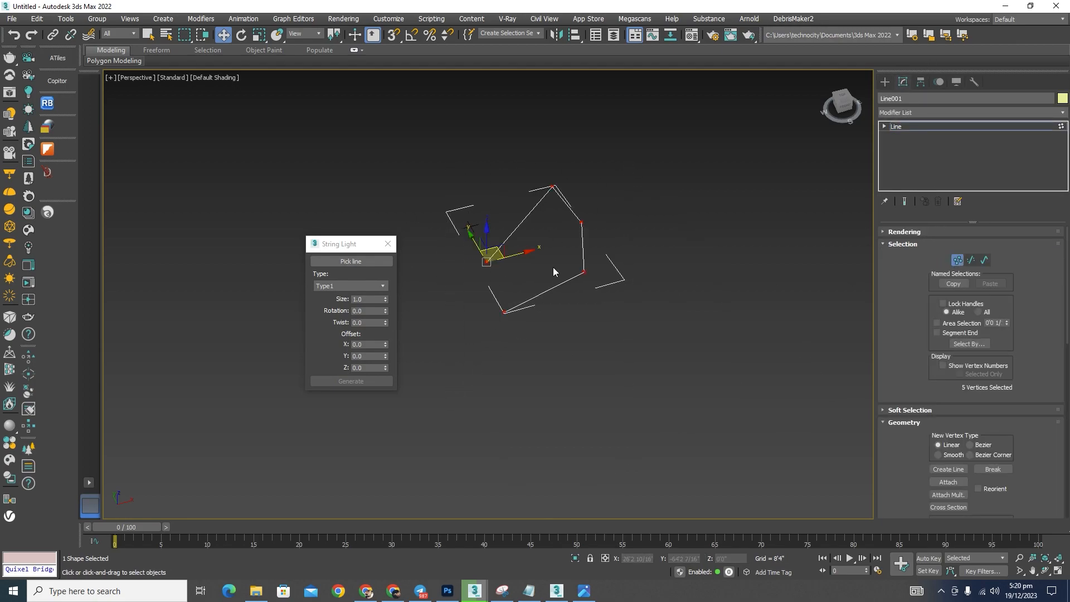
pyautogui.rightClick(549, 237)
pyautogui.click(528, 174)
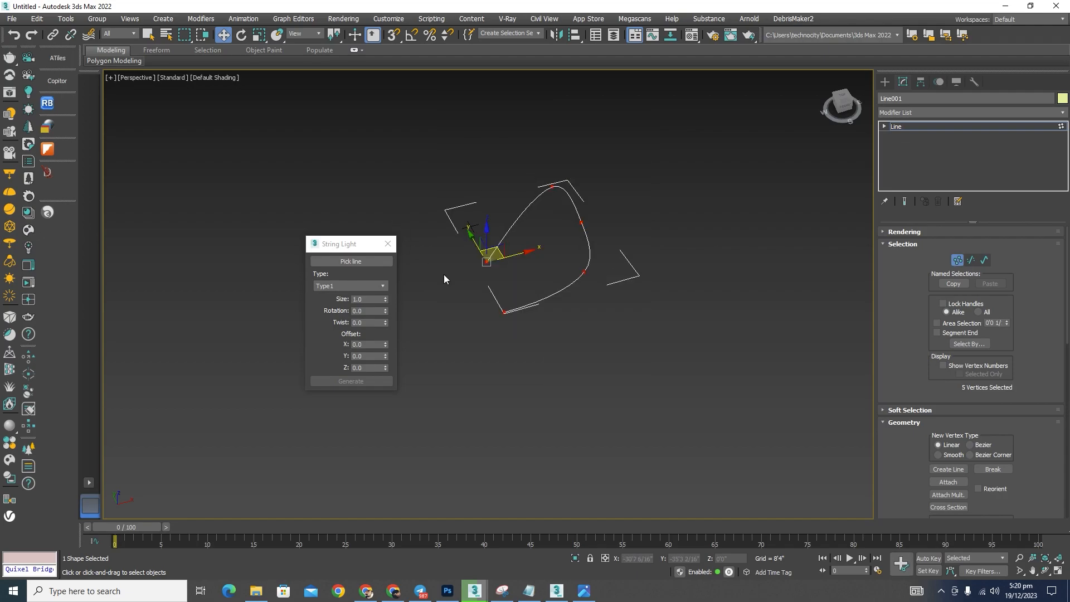
pyautogui.click(957, 260)
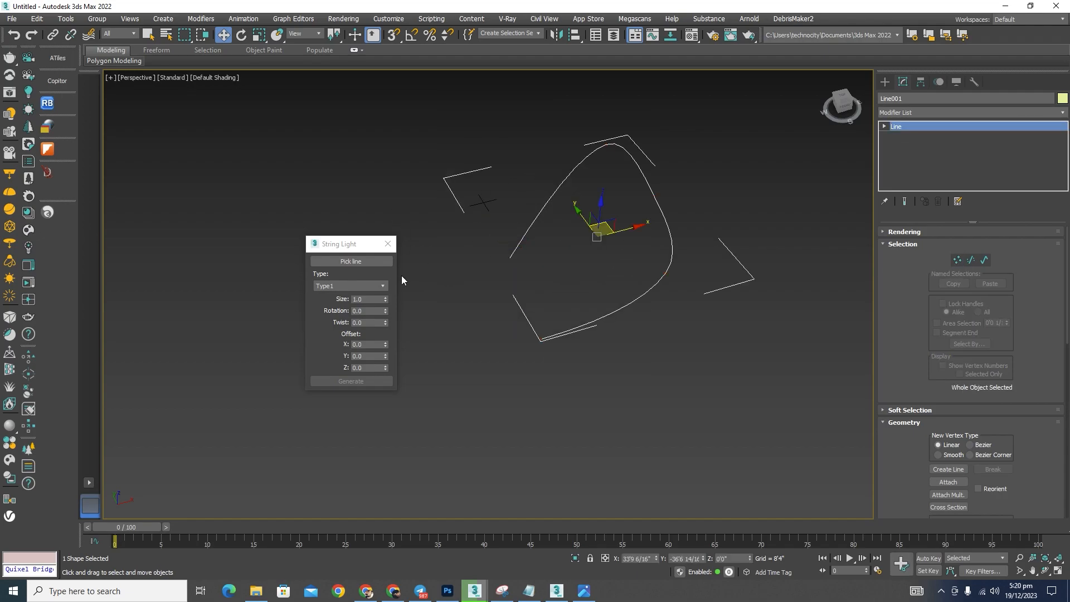
# Step: Pick the curved line as the path, generate Type2 string lights on it and inspect them
pyautogui.click(365, 261)
pyautogui.click(523, 238)
pyautogui.click(368, 285)
pyautogui.click(345, 306)
pyautogui.click(352, 381)
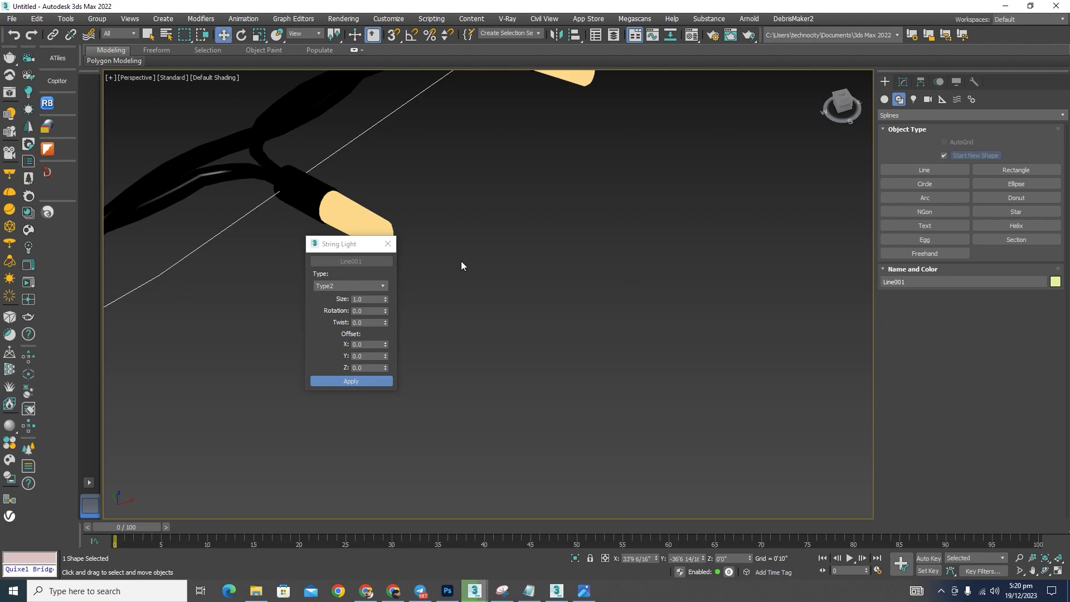
pyautogui.scroll(-10, 452, 258)
pyautogui.moveTo(494, 213); pyautogui.dragTo(634, 277, button='middle')
pyautogui.scroll(2, 464, 303)
pyautogui.scroll(2, 464, 305)
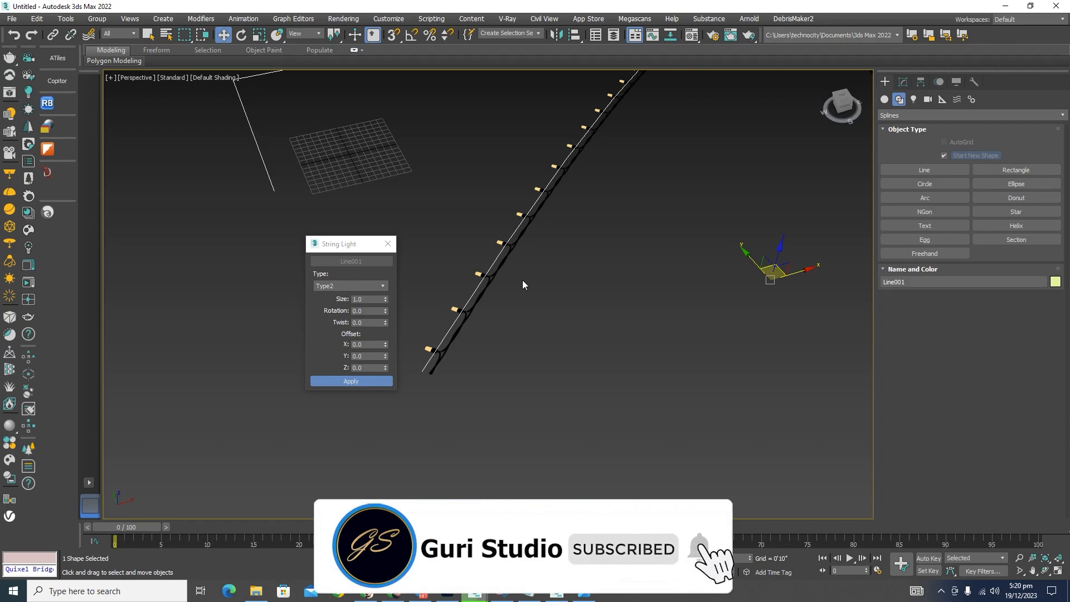
# Step: Change the string lights to Type3, apply them and inspect the bulbs around the curve
pyautogui.click(380, 287)
pyautogui.click(334, 310)
pyautogui.click(368, 382)
pyautogui.scroll(5, 489, 279)
pyautogui.scroll(-5, 485, 288)
pyautogui.scroll(-3, 529, 289)
pyautogui.scroll(2, 591, 236)
pyautogui.scroll(6, 612, 178)
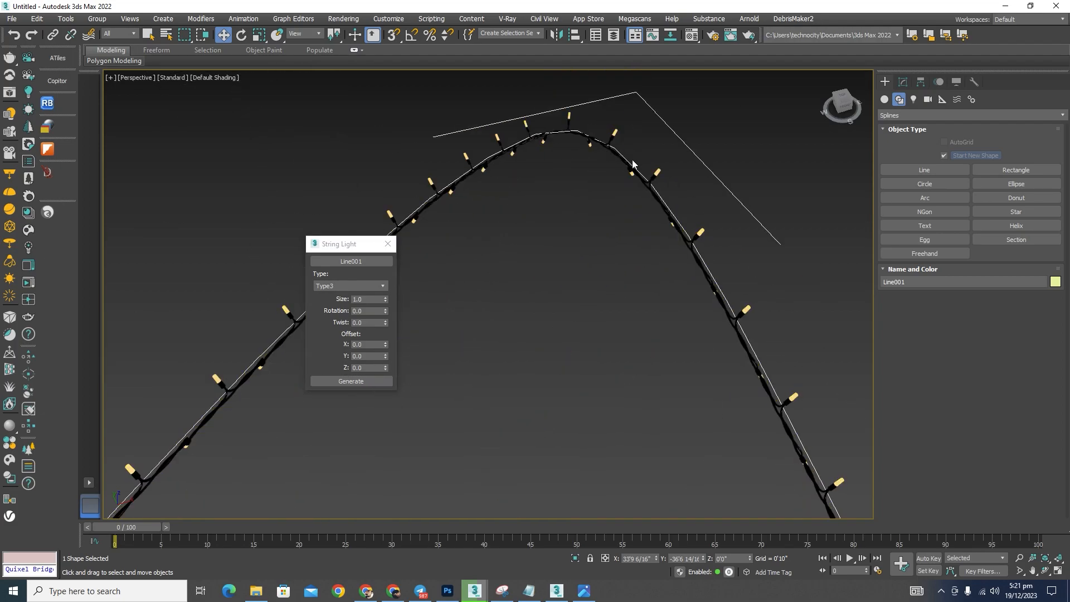
pyautogui.scroll(2, 562, 119)
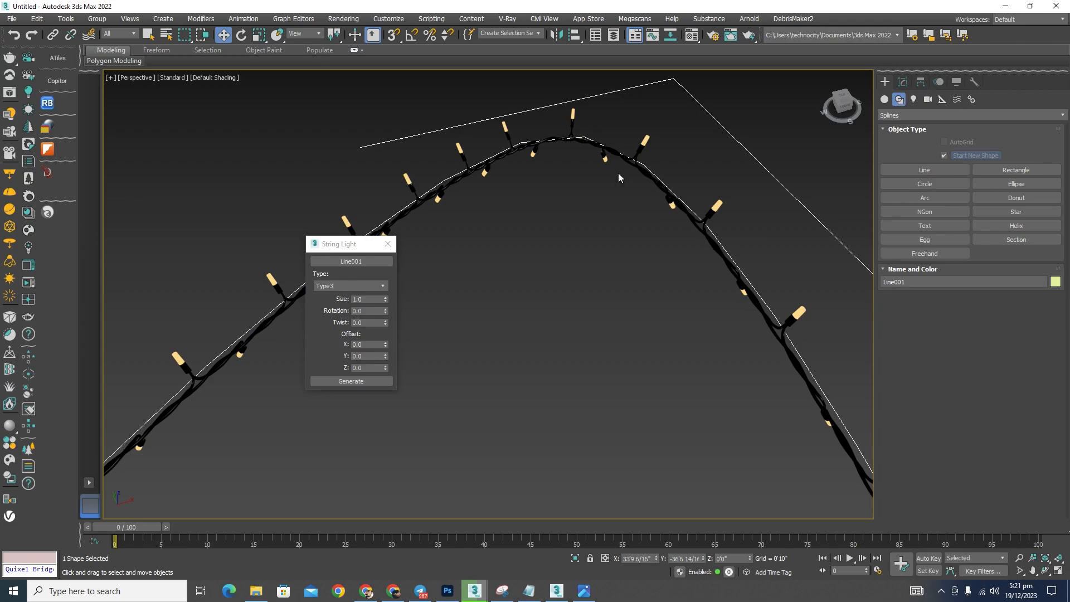
# Step: Generate a second set of string lights as Type4 on the same line
pyautogui.click(382, 285)
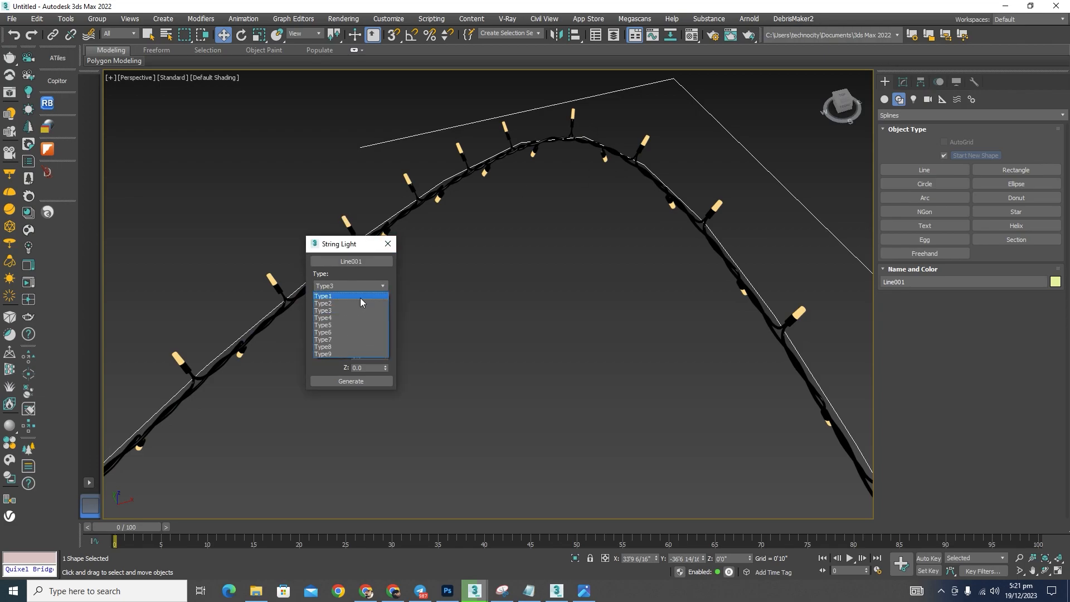
pyautogui.click(334, 317)
pyautogui.click(352, 382)
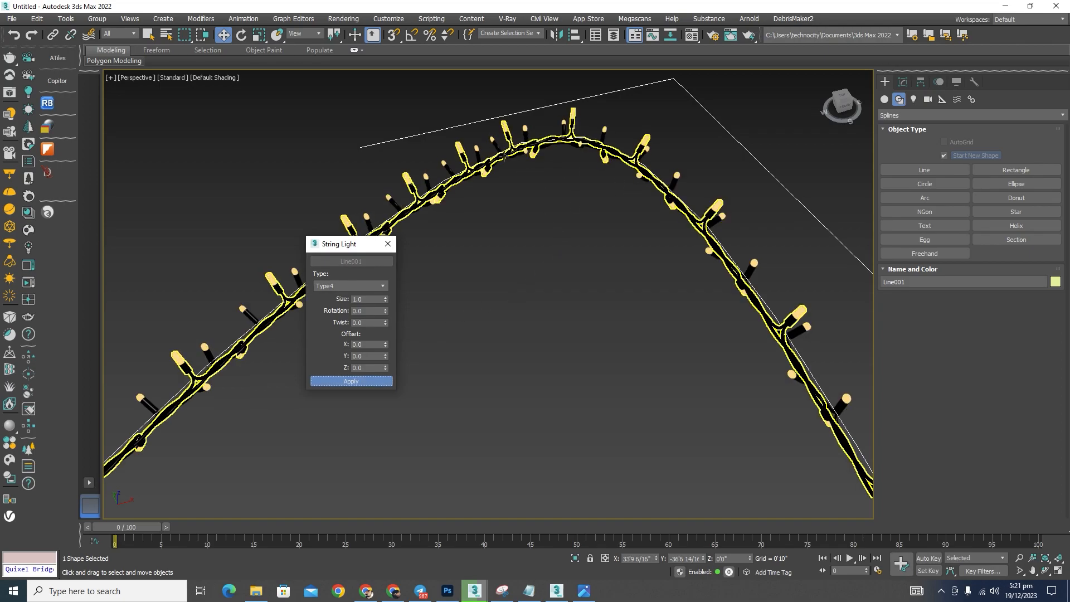
# Step: Raise the Type3 string lights to about Z 14'6" and the Type4 string lights to about Z 10'4"
pyautogui.scroll(-6, 610, 184)
pyautogui.keyDown('alt'); pyautogui.moveTo(616, 339); pyautogui.dragTo(567, 234, button='middle'); pyautogui.keyUp('alt')
pyautogui.moveTo(566, 234); pyautogui.dragTo(536, 162)
pyautogui.scroll(3, 652, 303)
pyautogui.click(651, 302)
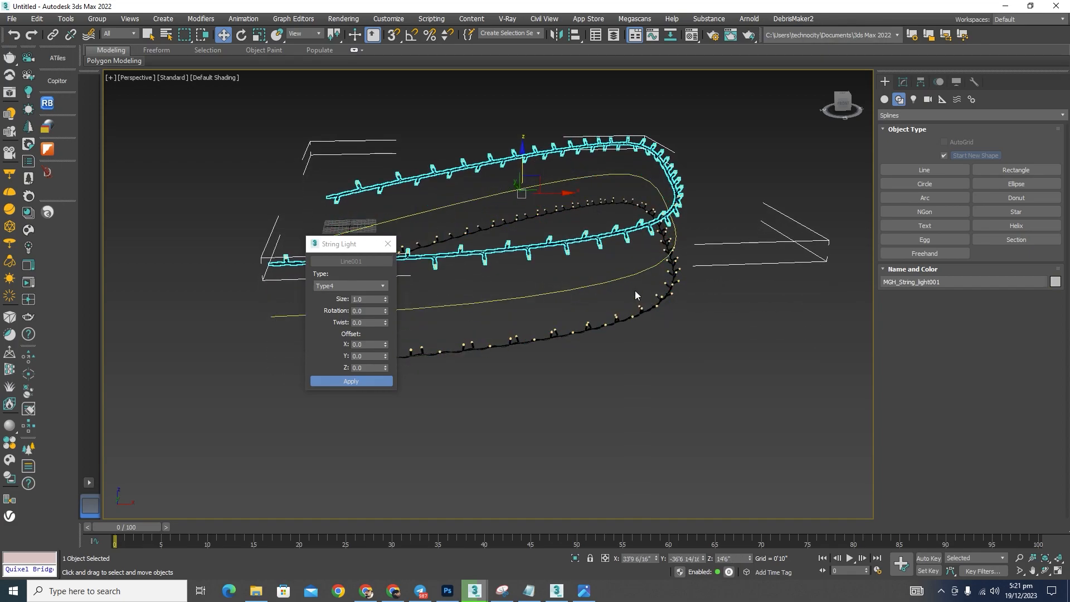
pyautogui.click(639, 317)
pyautogui.moveTo(519, 242); pyautogui.dragTo(519, 189)
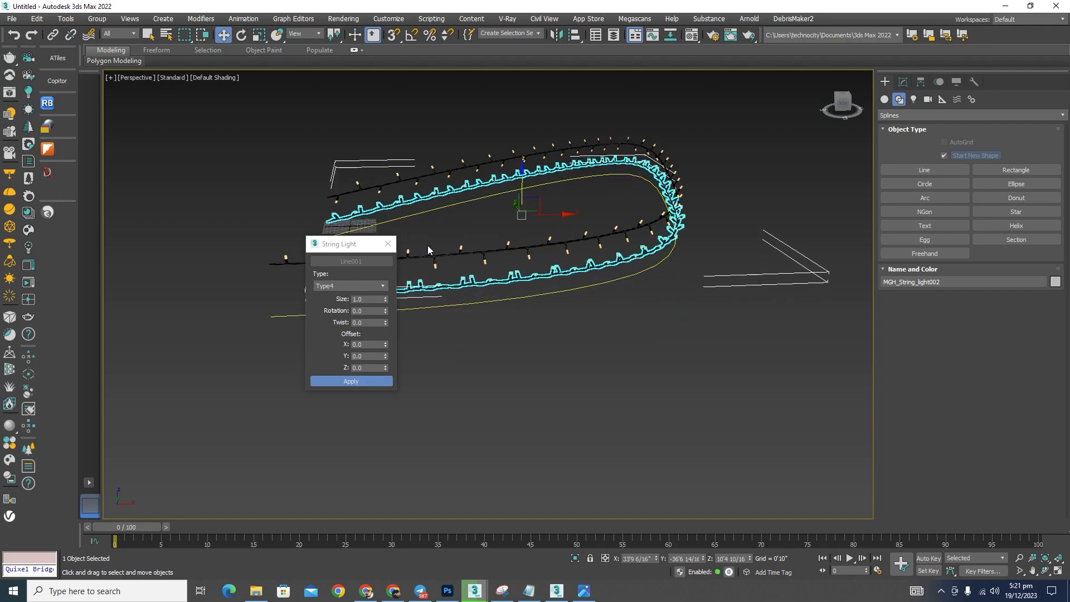
# Step: Switch the second set of string lights from Type4 to Type5
pyautogui.click(382, 285)
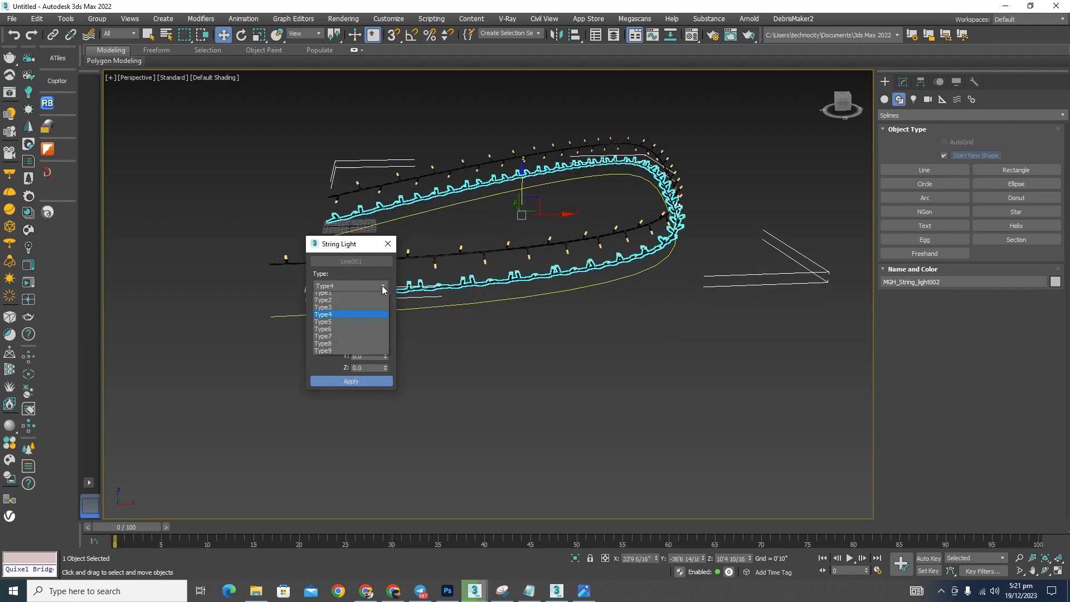
pyautogui.click(480, 292)
pyautogui.click(360, 379)
# Step: Examine the Type5 string lights up close and from several angles, checking bulb spacing and cable twist
pyautogui.scroll(3, 599, 289)
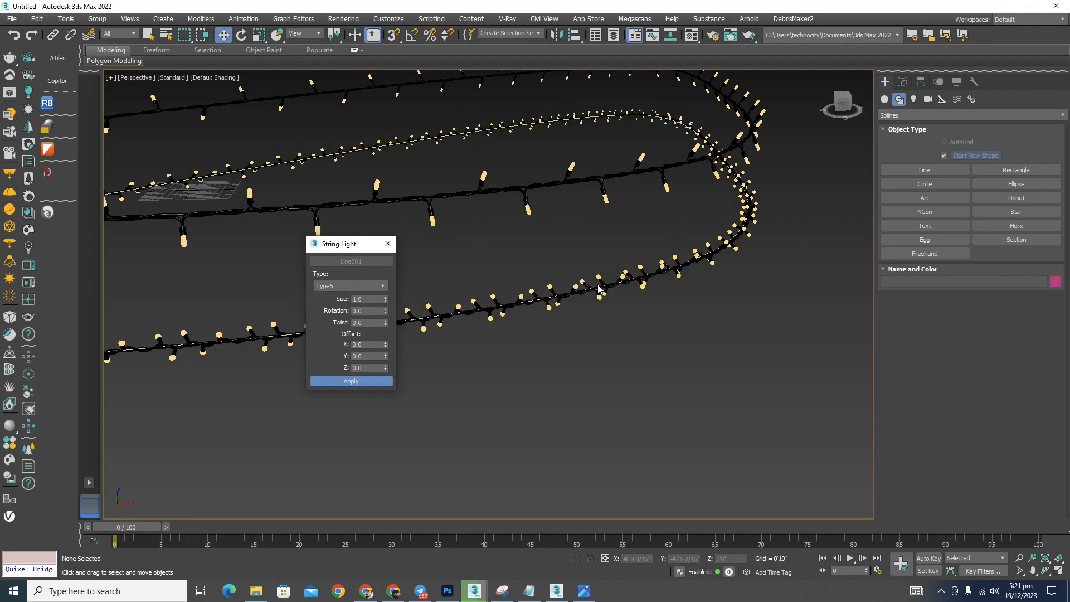
pyautogui.scroll(5, 599, 288)
pyautogui.click(627, 272)
pyautogui.scroll(-5, 626, 273)
pyautogui.keyDown('alt'); pyautogui.moveTo(627, 309); pyautogui.dragTo(691, 296, button='middle'); pyautogui.keyUp('alt')
pyautogui.scroll(5, 687, 236)
pyautogui.scroll(-3, 623, 239)
pyautogui.scroll(-4, 624, 241)
pyautogui.scroll(4, 631, 237)
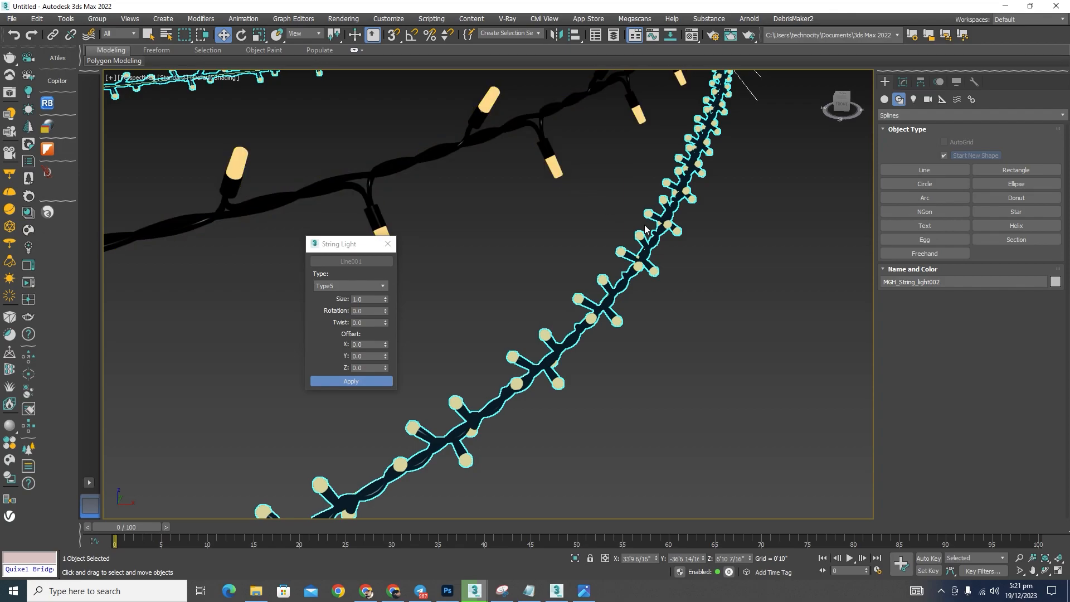
pyautogui.scroll(-2, 646, 228)
pyautogui.scroll(-4, 643, 237)
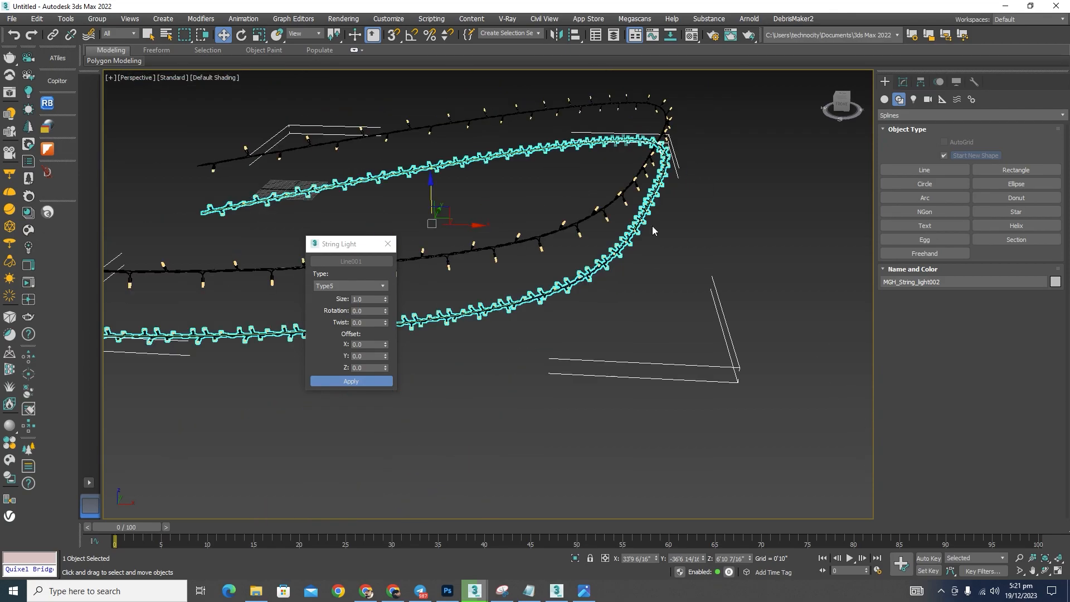
# Step: Lower the Type3 string lights to about Z 6'7" so they lie along the line with the second set
pyautogui.click(544, 241)
pyautogui.moveTo(432, 145); pyautogui.dragTo(443, 194)
pyautogui.moveTo(634, 298)
pyautogui.keyDown('alt'); pyautogui.mouseDown(button='middle')
pyautogui.moveTo(494, 279)
pyautogui.moveTo(648, 302)
pyautogui.mouseUp(button='middle'); pyautogui.keyUp('alt')
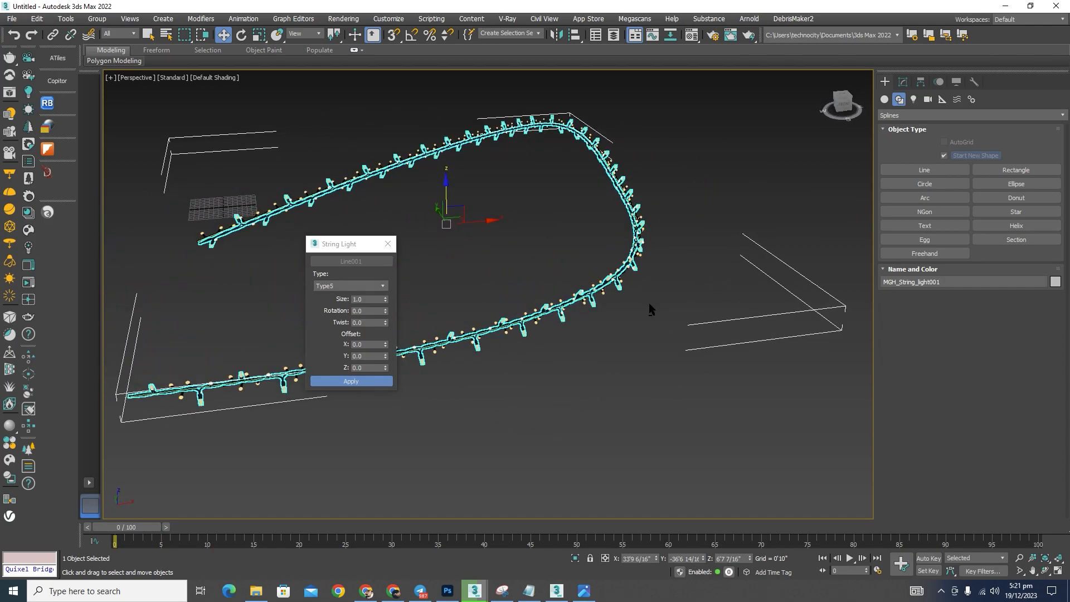
# Step: Change the second set of string lights to Type6, apply it and inspect its multicoloured bulbs up close
pyautogui.click(383, 286)
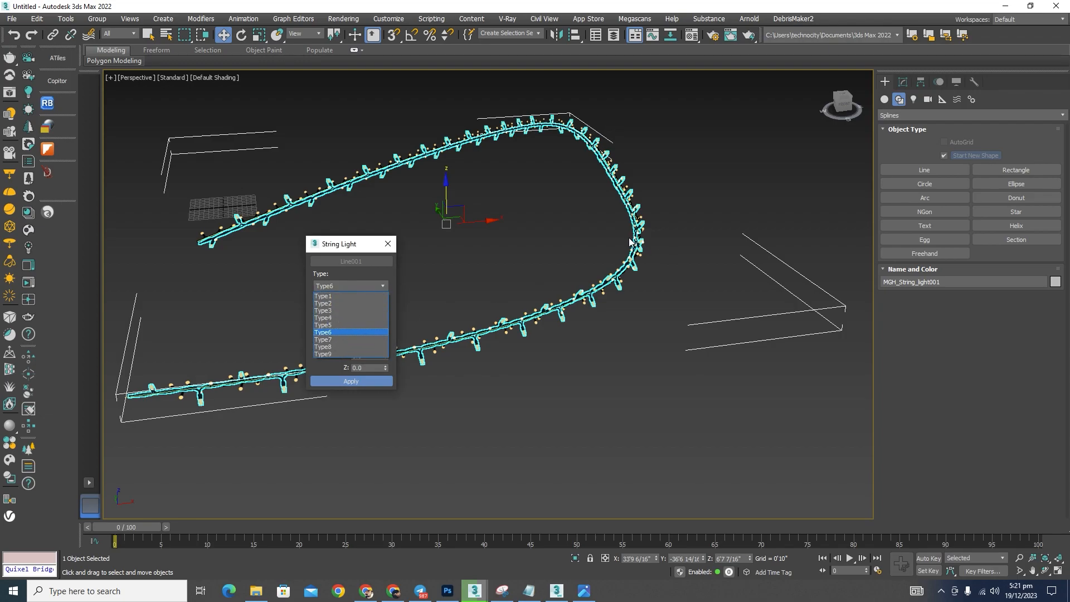
pyautogui.click(337, 332)
pyautogui.click(355, 382)
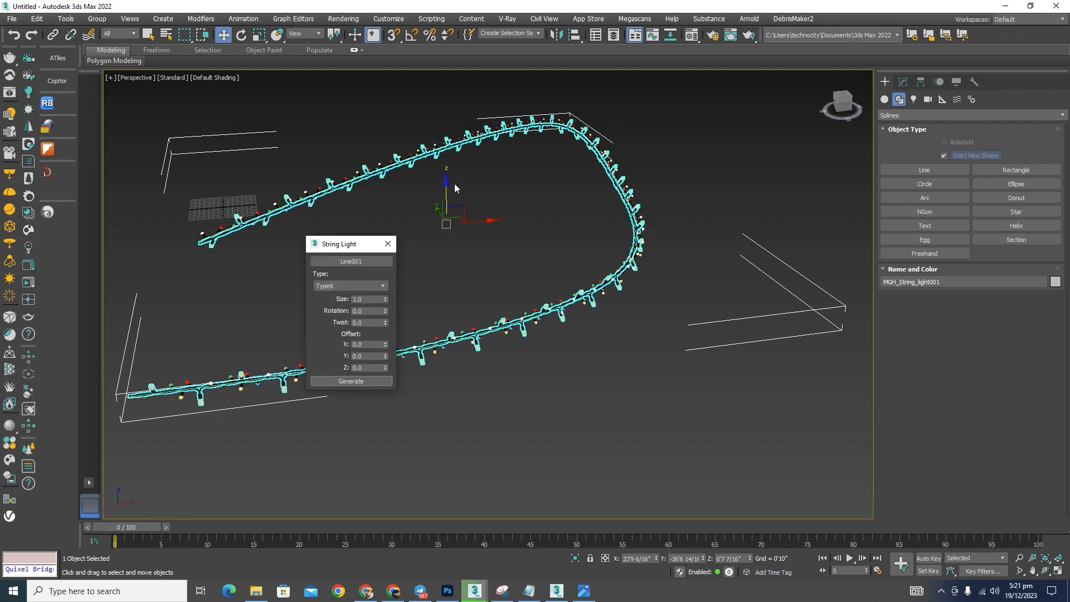
pyautogui.scroll(5, 526, 136)
pyautogui.click(536, 121)
pyautogui.scroll(5, 536, 121)
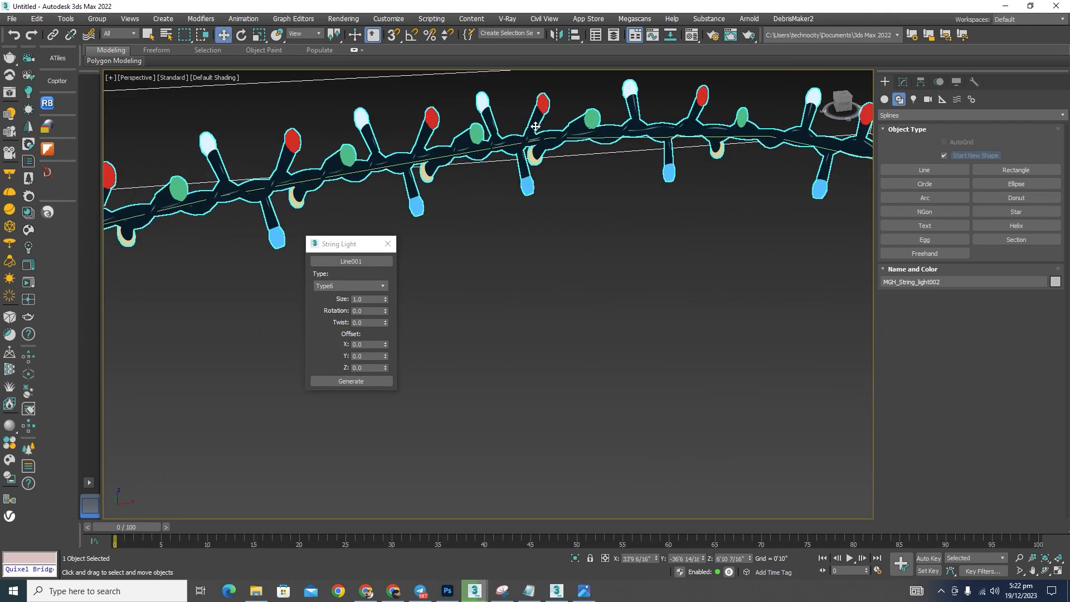
pyautogui.moveTo(543, 210); pyautogui.dragTo(592, 225, button='middle')
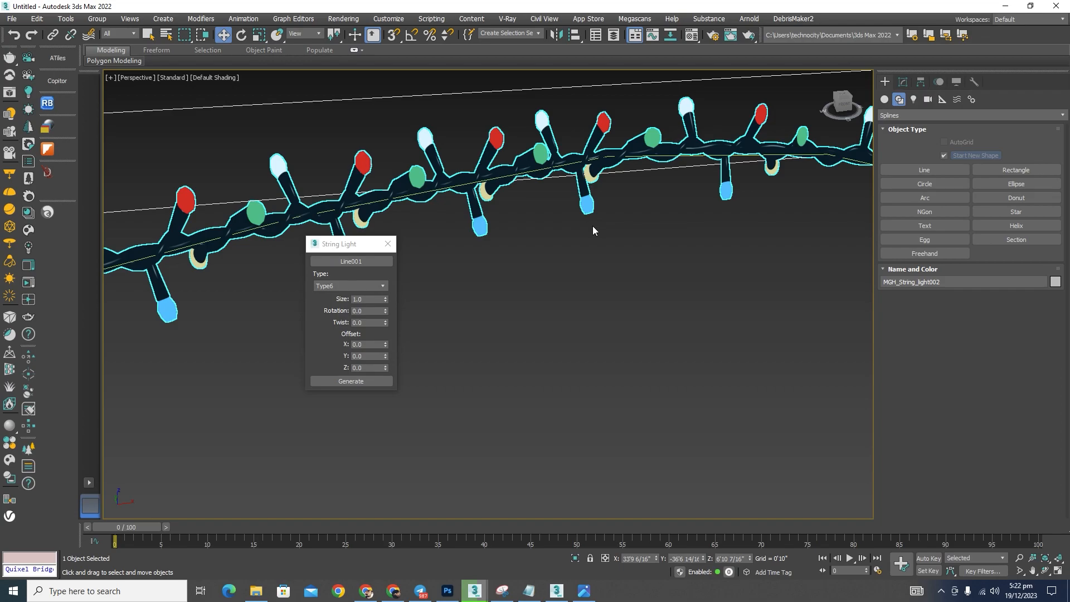
# Step: Open the Material Editor and sample the Type6 string light's material into the first sample slot
pyautogui.press('m')
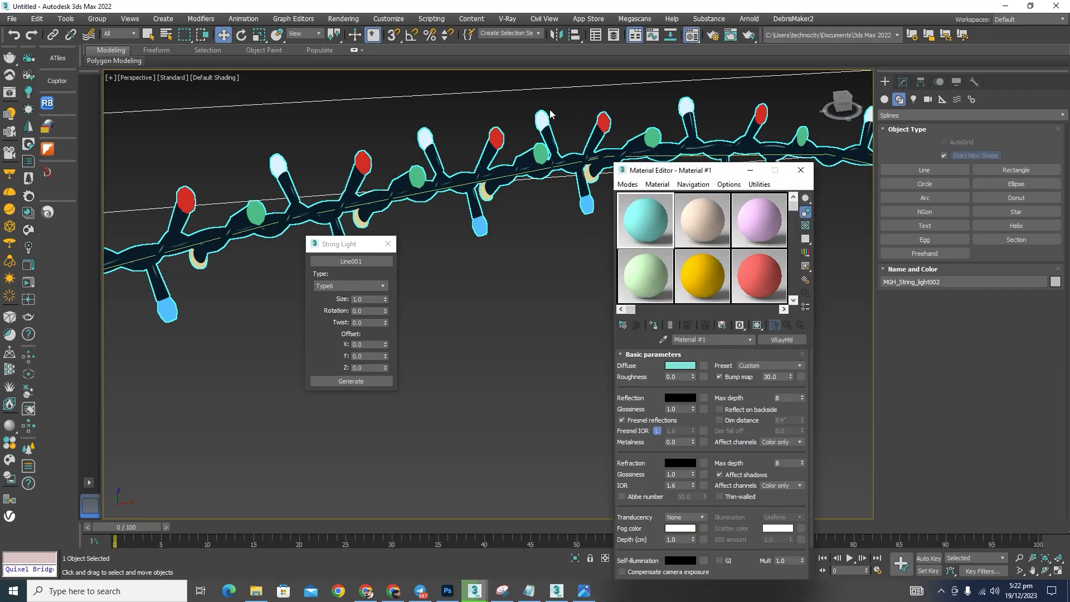
pyautogui.scroll(2, 544, 118)
pyautogui.click(664, 339)
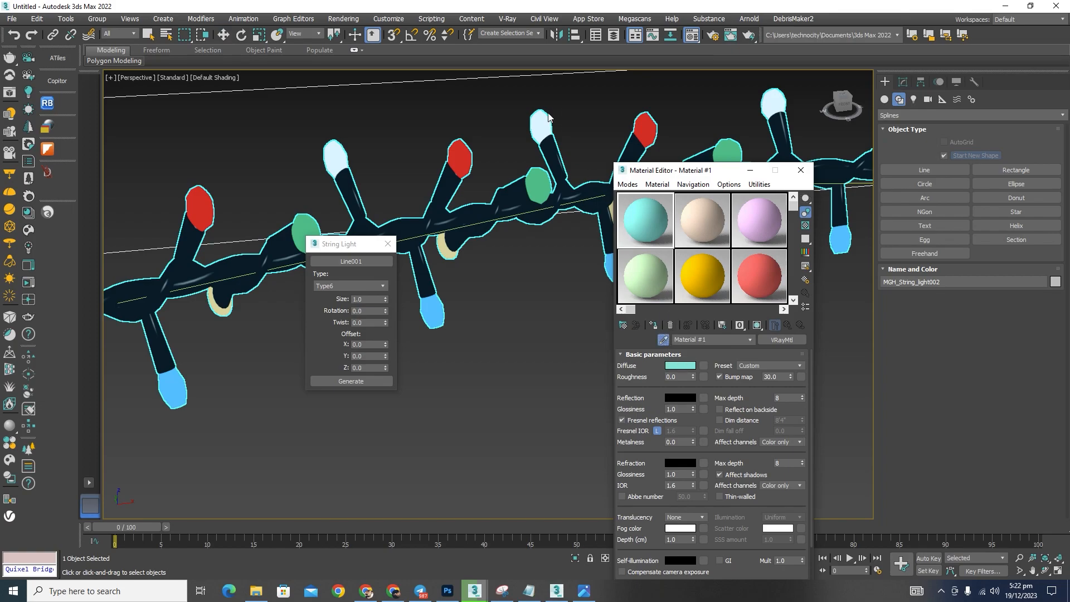
pyautogui.click(550, 120)
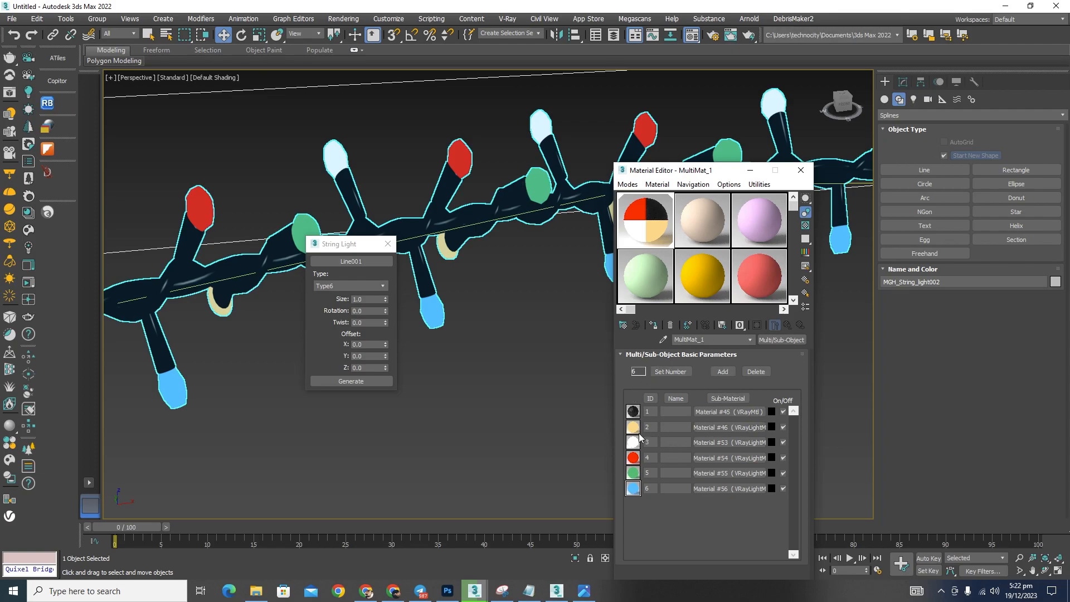
# Step: Set the light intensity of the yellow VRayLightMtl sub-material with ID 2 to 50
pyautogui.click(720, 427)
pyautogui.doubleClick(676, 363)
pyautogui.write('50')
pyautogui.press('Return')
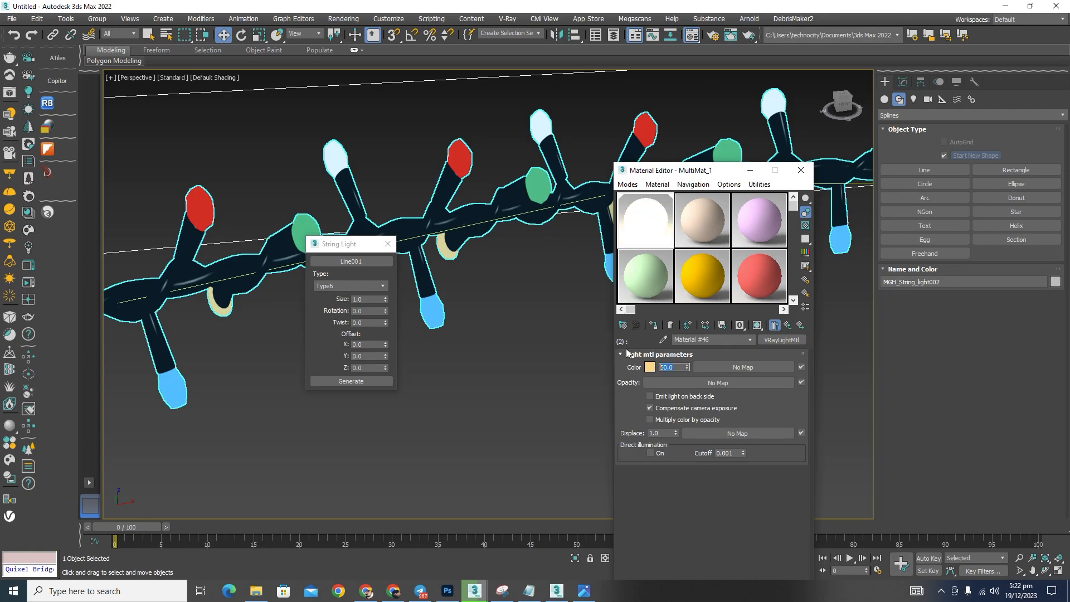
# Step: Set the light intensity of the white VRayLightMtl sub-material with ID 3 to 50
pyautogui.click(787, 325)
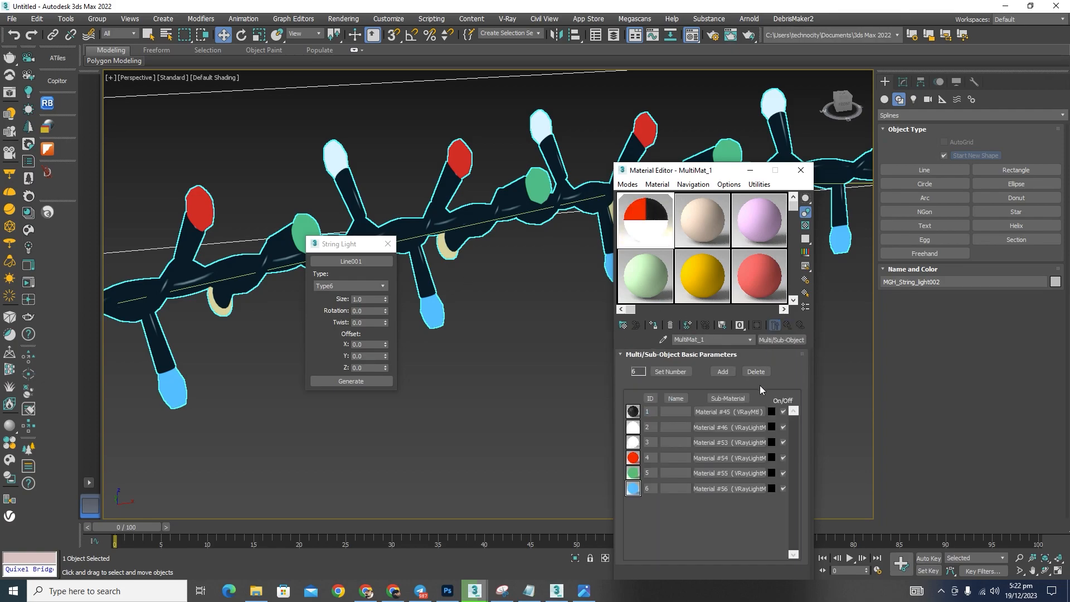
pyautogui.click(720, 442)
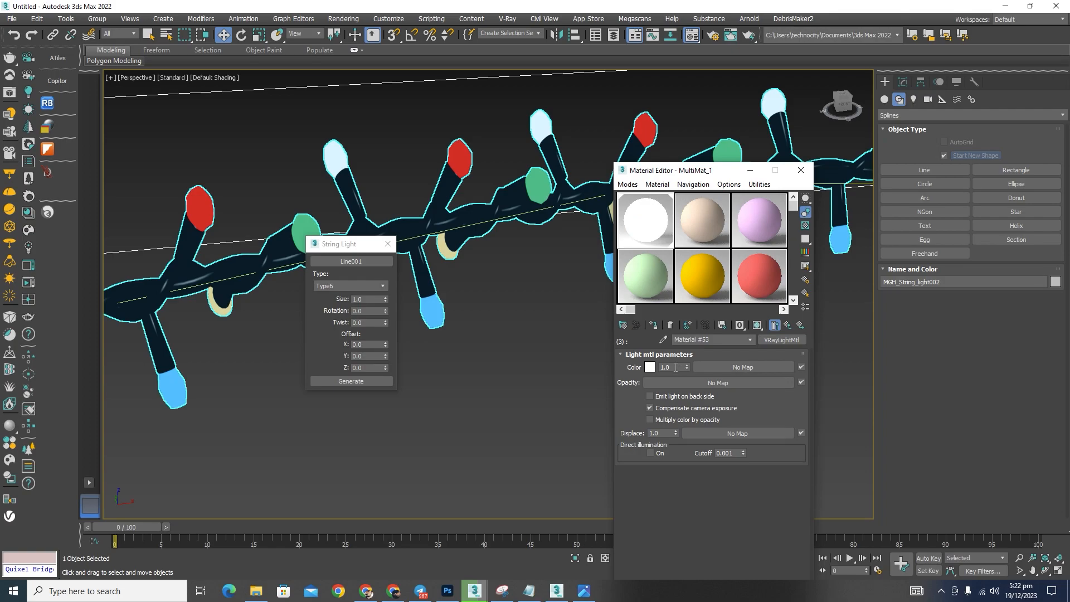
pyautogui.doubleClick(675, 367)
pyautogui.press('Return')
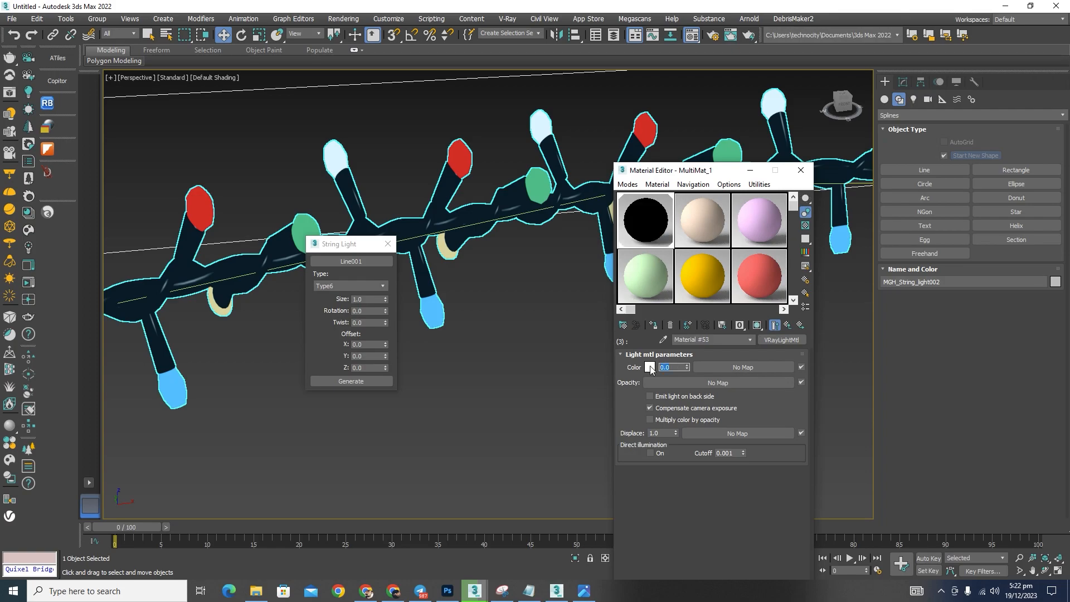
pyautogui.press('Return')
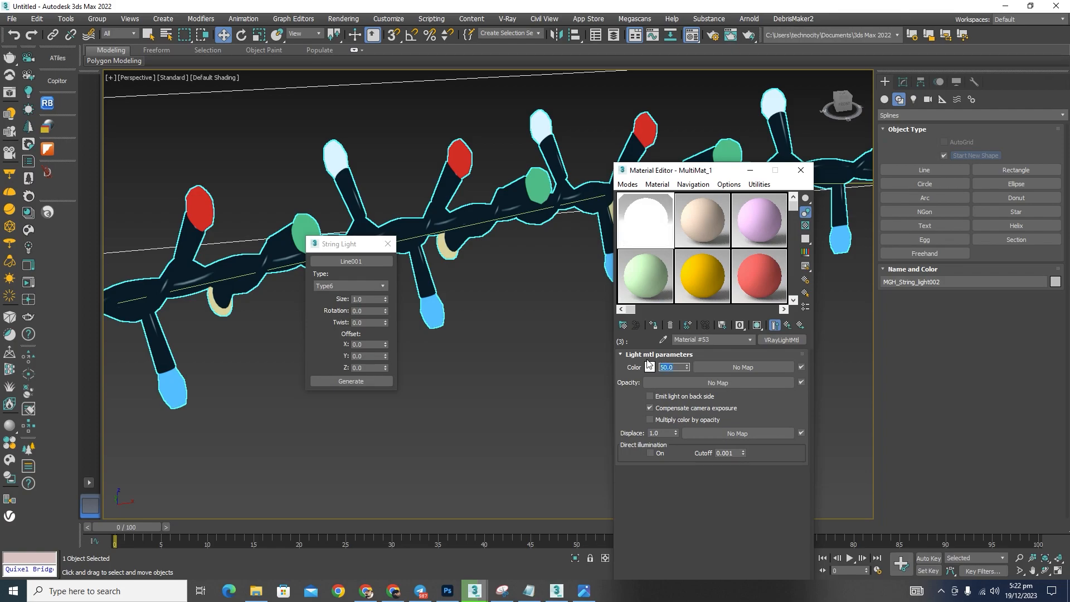
# Step: Generate a third set of string lights along Line001 with the Type7 bulbs
pyautogui.scroll(-10, 493, 237)
pyautogui.moveTo(505, 248); pyautogui.dragTo(525, 268, button='middle')
pyautogui.scroll(2, 527, 279)
pyautogui.click(524, 255)
pyautogui.scroll(5, 518, 245)
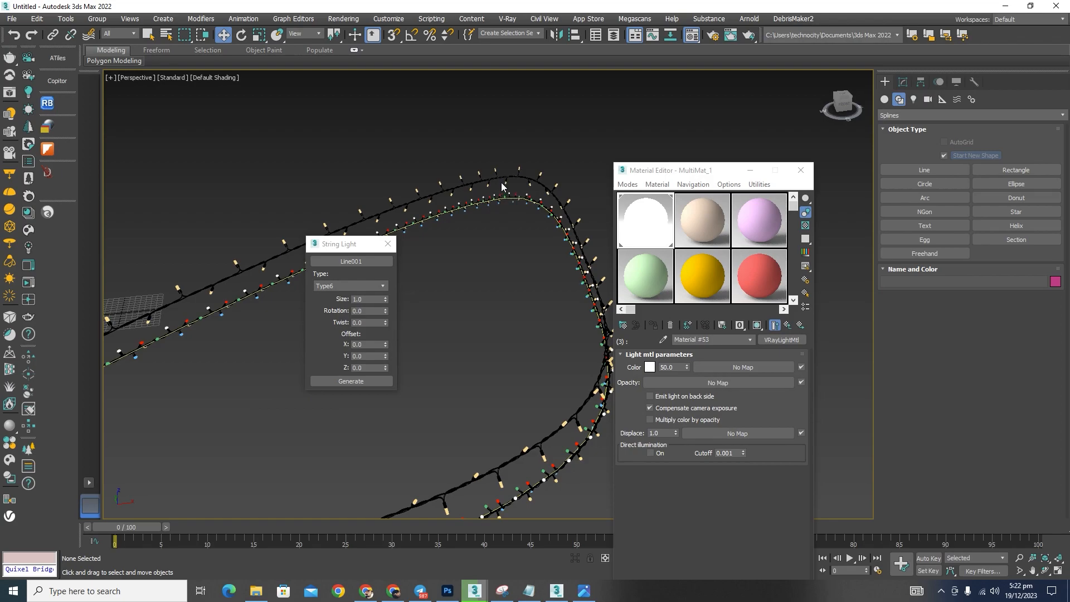
pyautogui.click(501, 176)
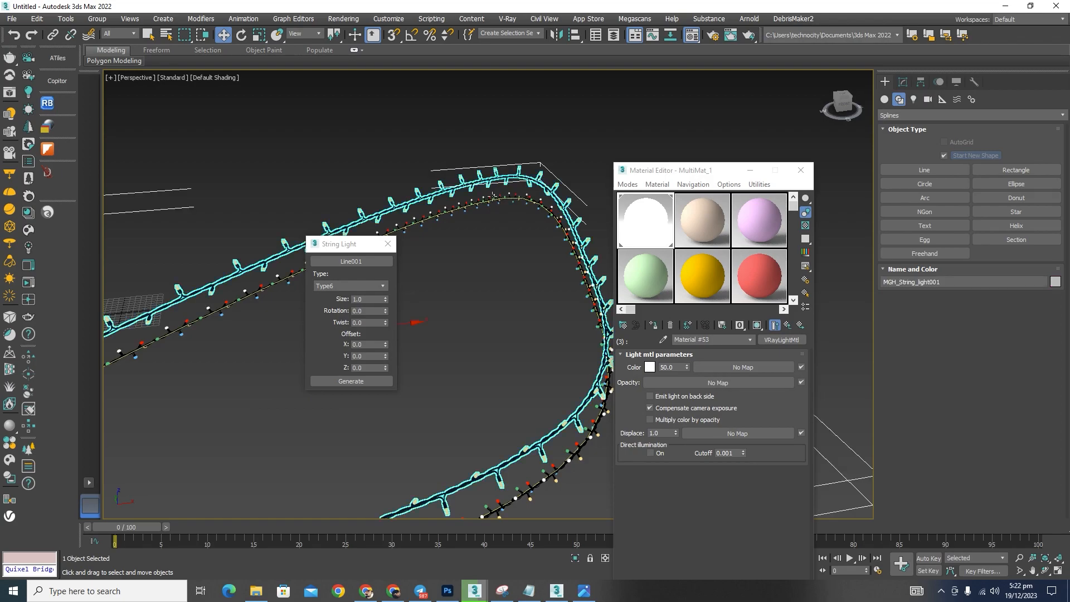
pyautogui.click(382, 286)
pyautogui.click(337, 324)
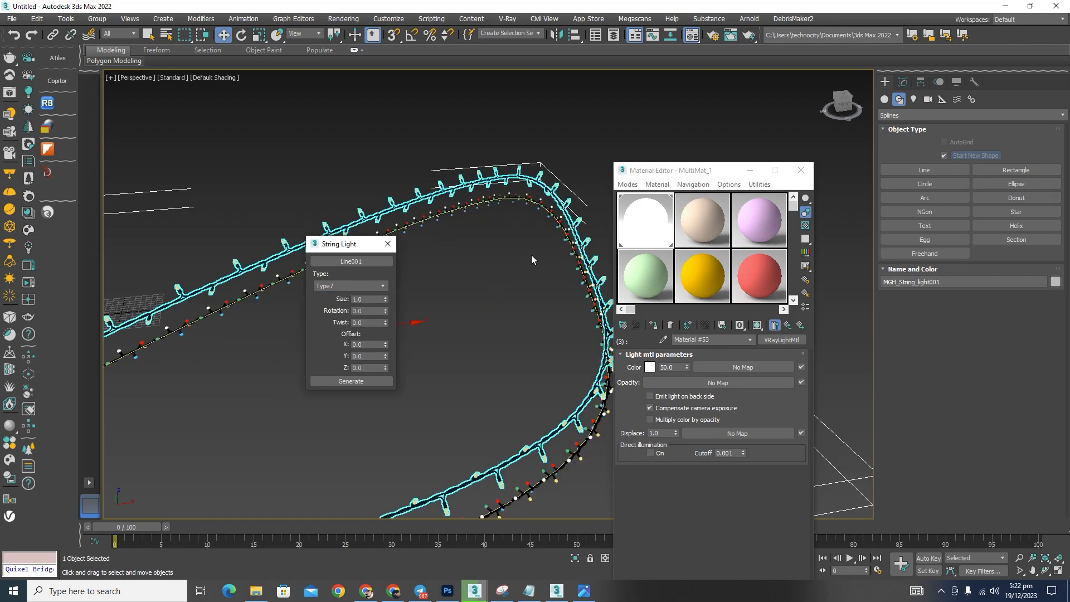
pyautogui.click(351, 380)
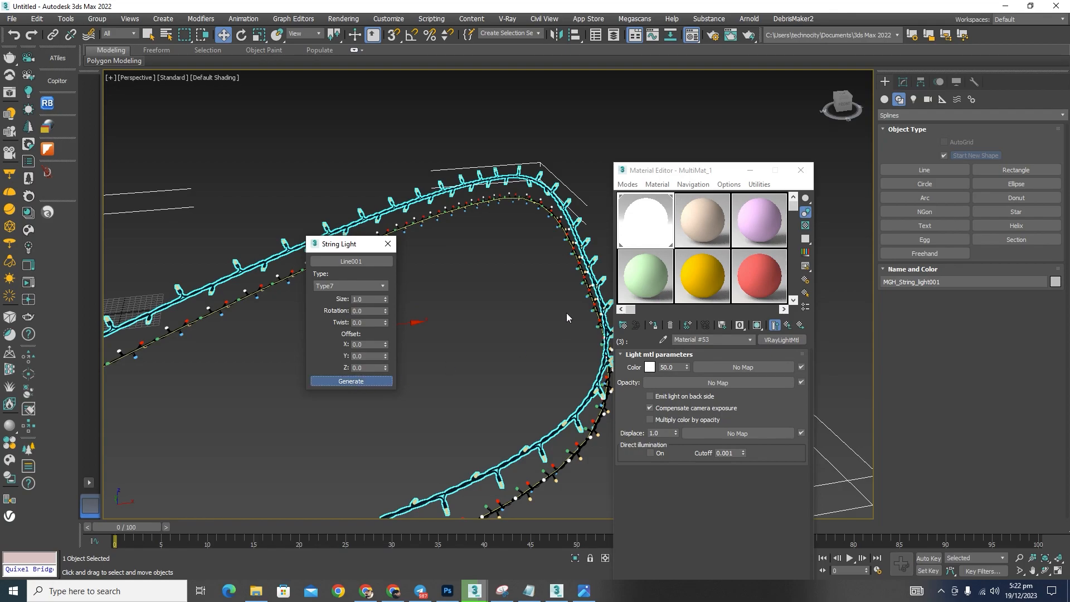
# Step: Select the Type7 string lights and sample their material into the second sample slot
pyautogui.scroll(-3, 544, 253)
pyautogui.scroll(7, 550, 354)
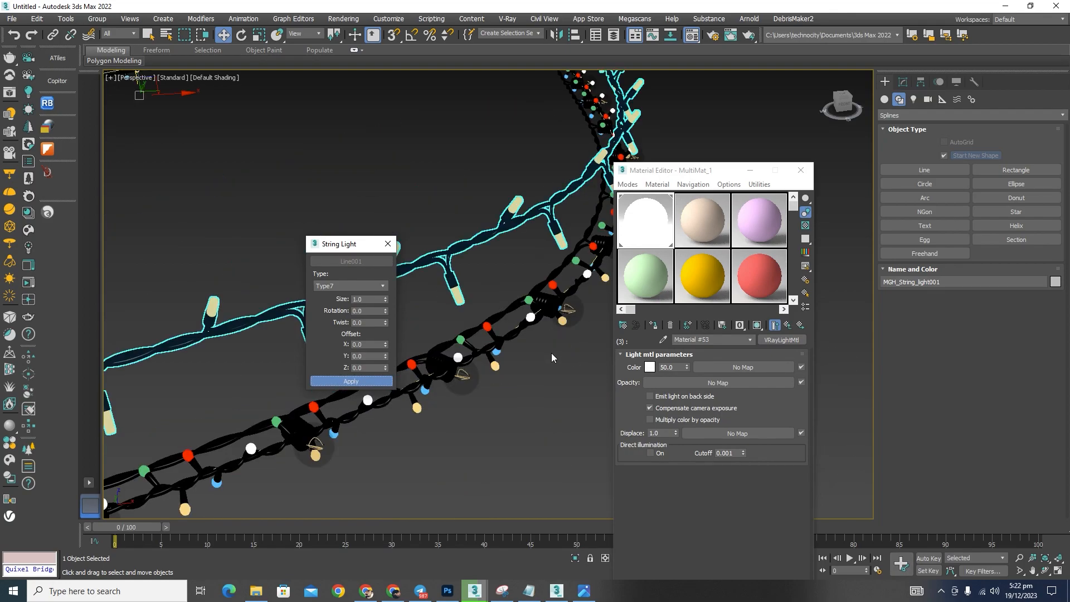
pyautogui.scroll(-5, 544, 303)
pyautogui.scroll(5, 538, 303)
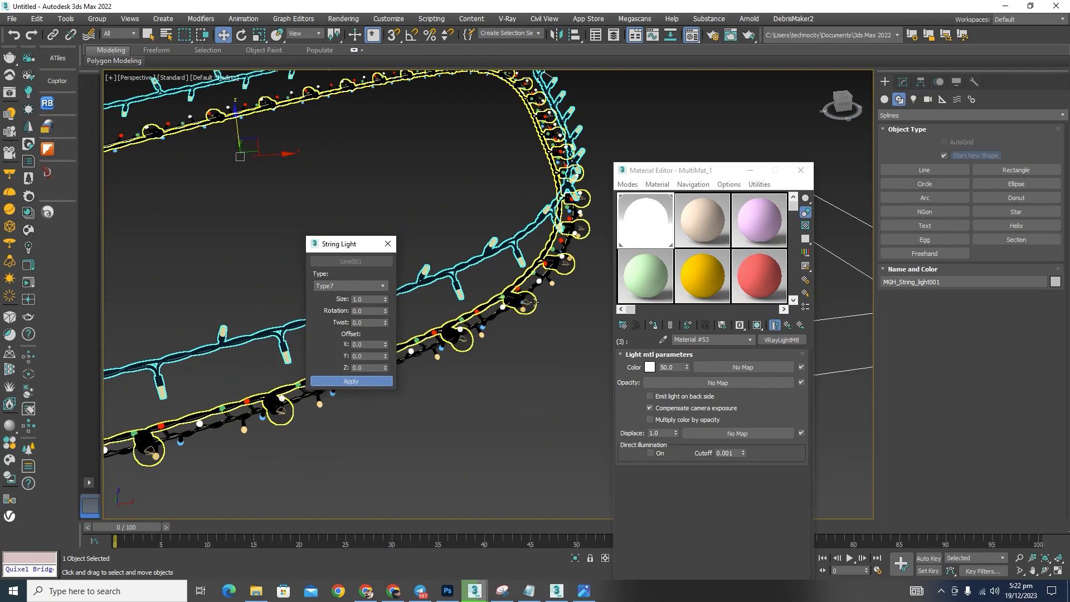
pyautogui.scroll(2, 535, 303)
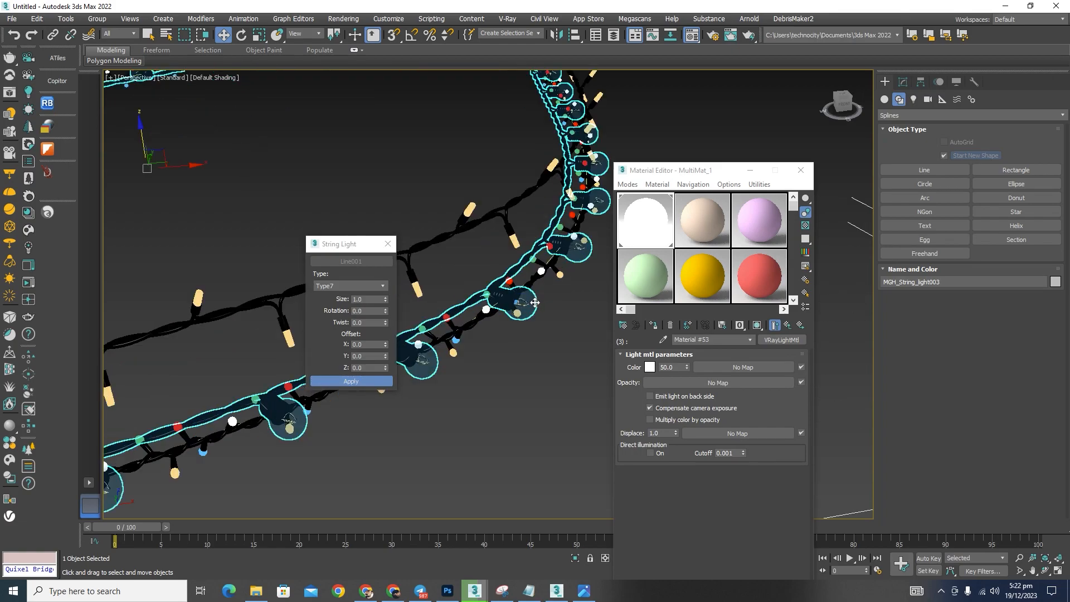
pyautogui.click(701, 231)
pyautogui.click(663, 339)
pyautogui.click(536, 296)
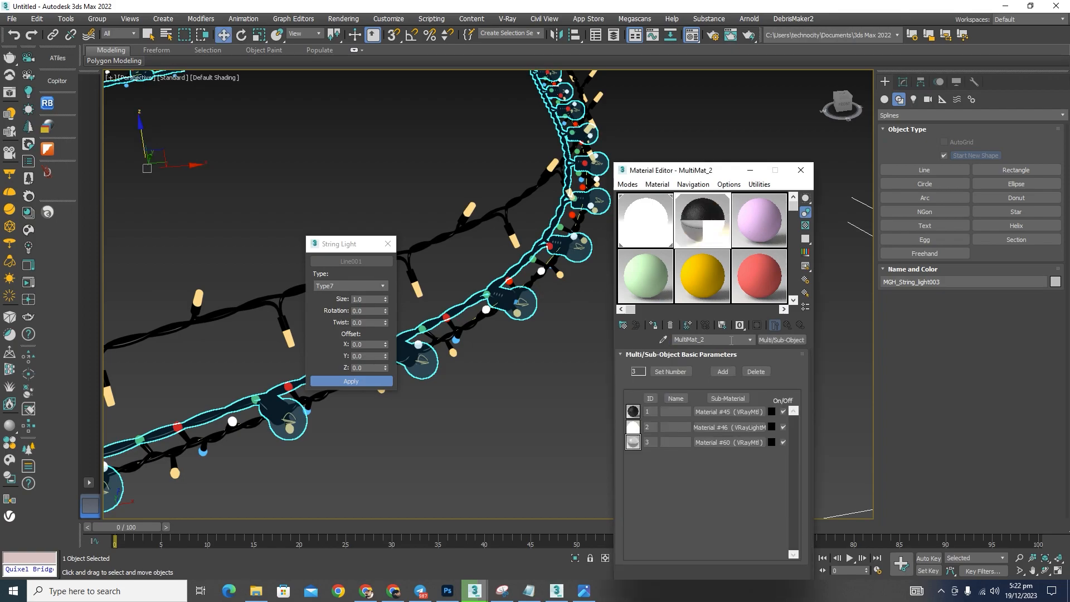
# Step: Set the light intensity to 100 for MultiMat_2's yellow sub-material with ID 2 and MultiMat_1's white sub-material with ID 3
pyautogui.click(714, 431)
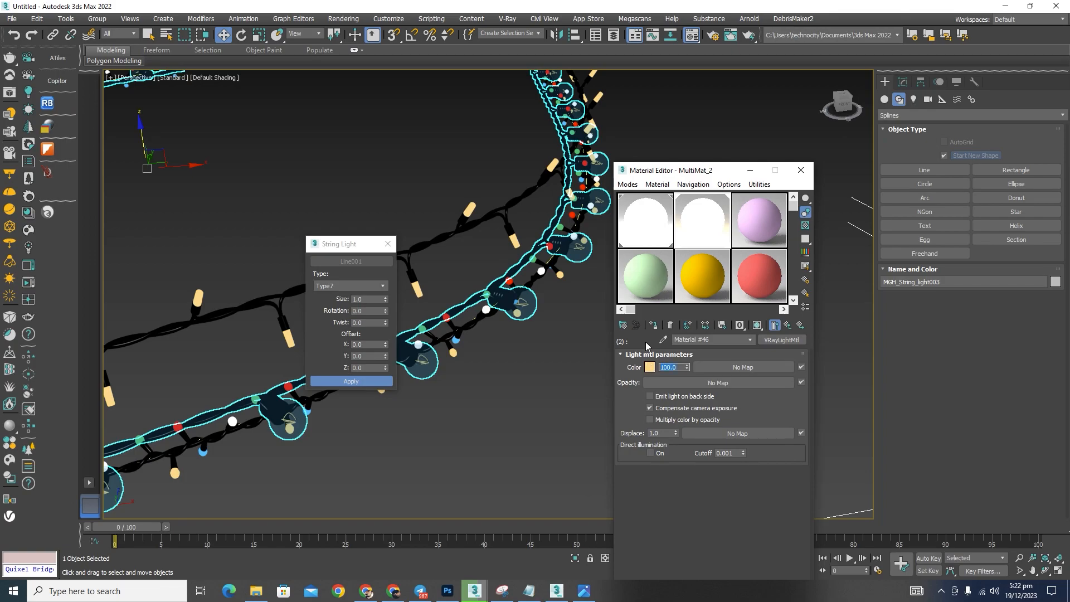
pyautogui.click(648, 214)
pyautogui.moveTo(678, 367); pyautogui.dragTo(639, 364)
pyautogui.write('100')
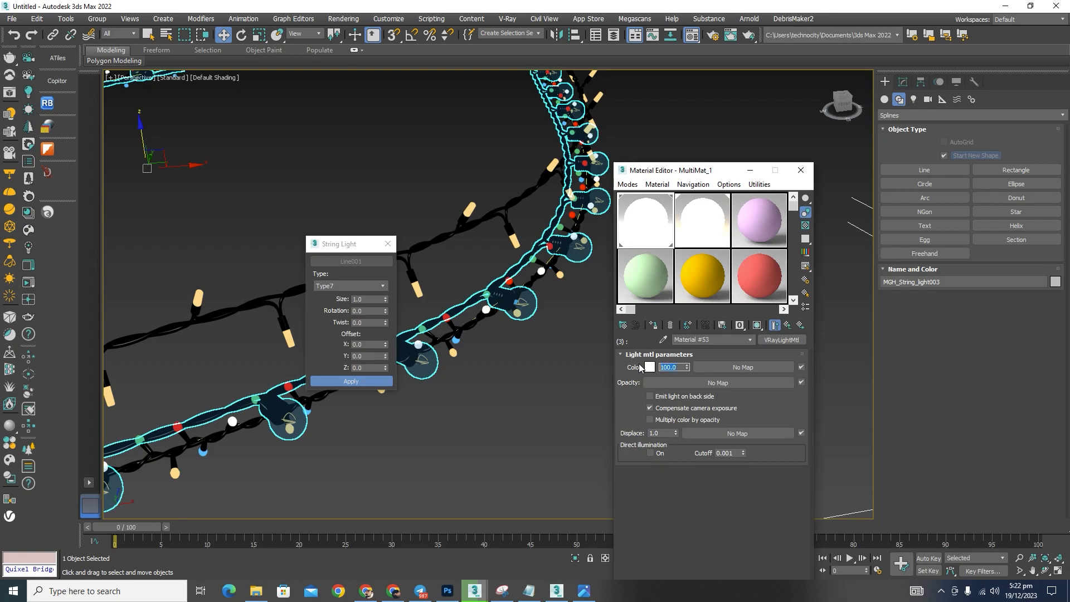
# Step: Change the third set of string lights to Type8, apply it and inspect its bulbs up close
pyautogui.scroll(-10, 566, 353)
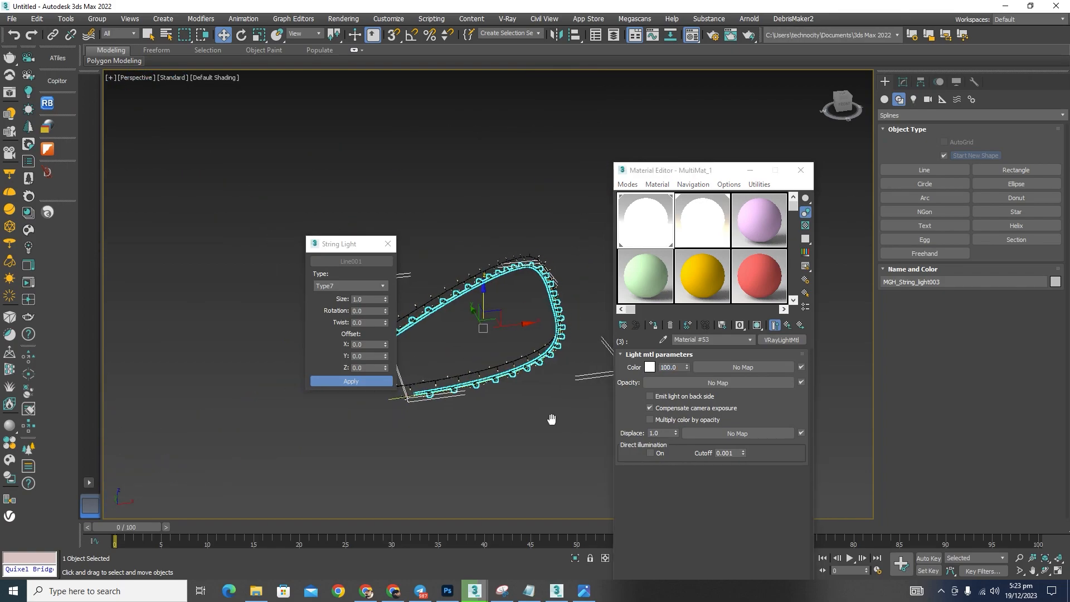
pyautogui.click(368, 285)
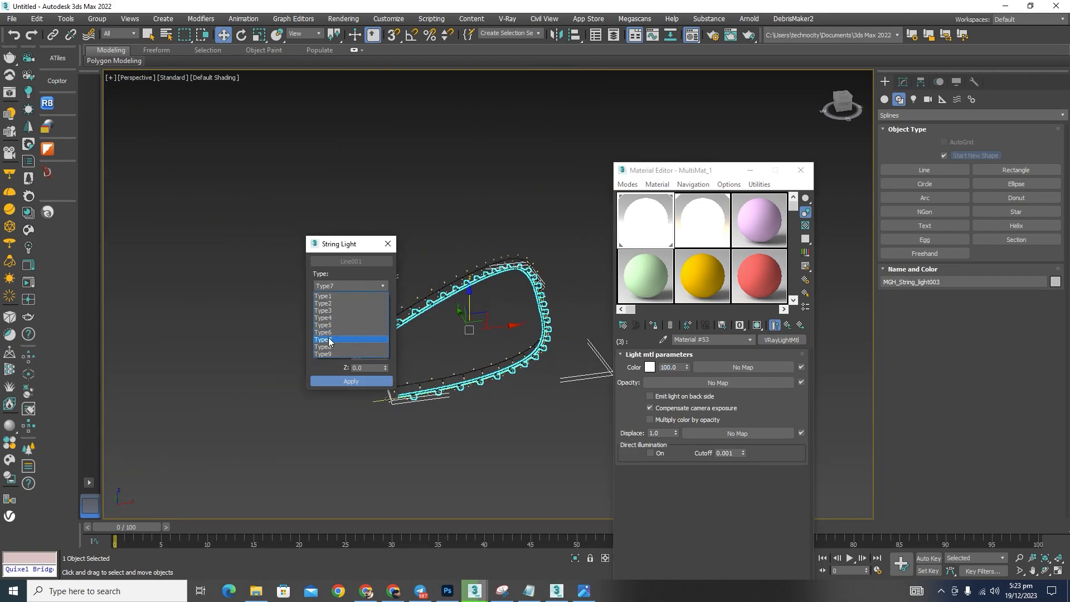
pyautogui.click(360, 383)
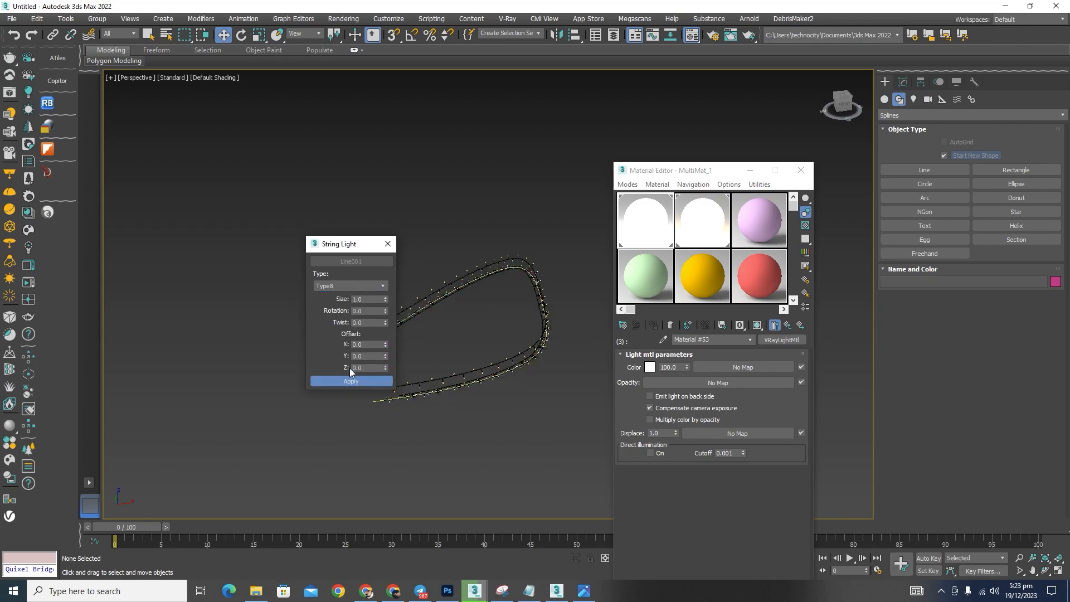
pyautogui.click(359, 381)
pyautogui.scroll(10, 523, 361)
pyautogui.scroll(-9, 501, 326)
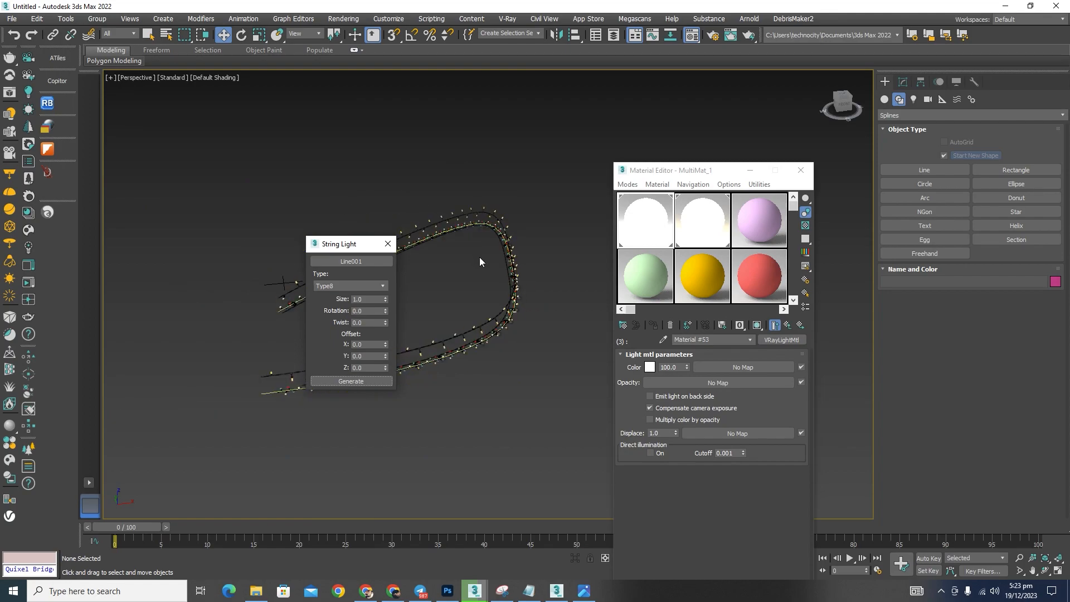
# Step: Generate another set of string lights along Line001 with Type9 and apply it
pyautogui.click(379, 286)
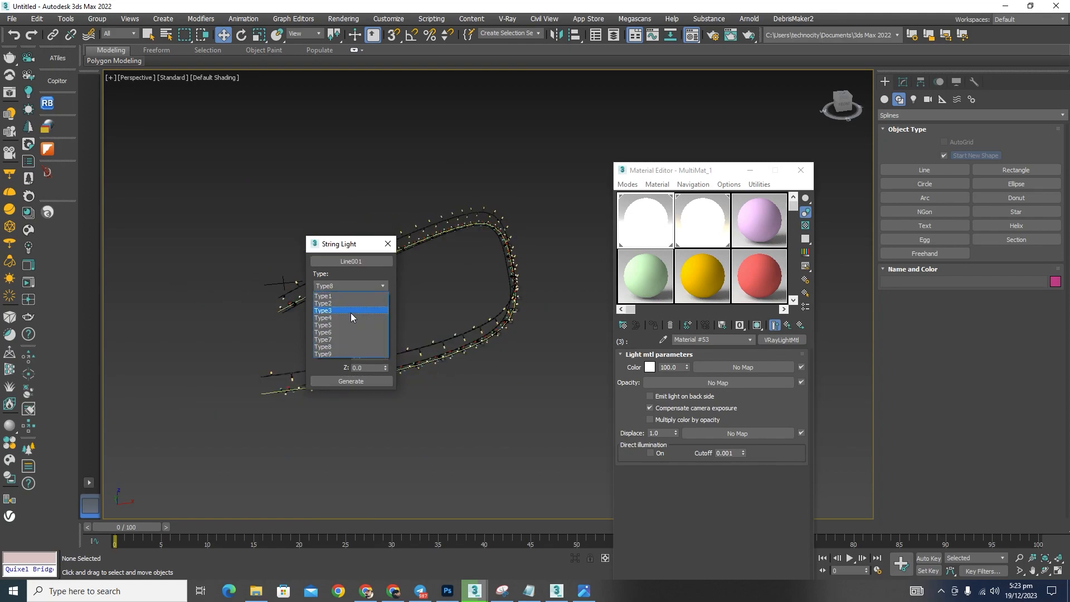
pyautogui.click(326, 353)
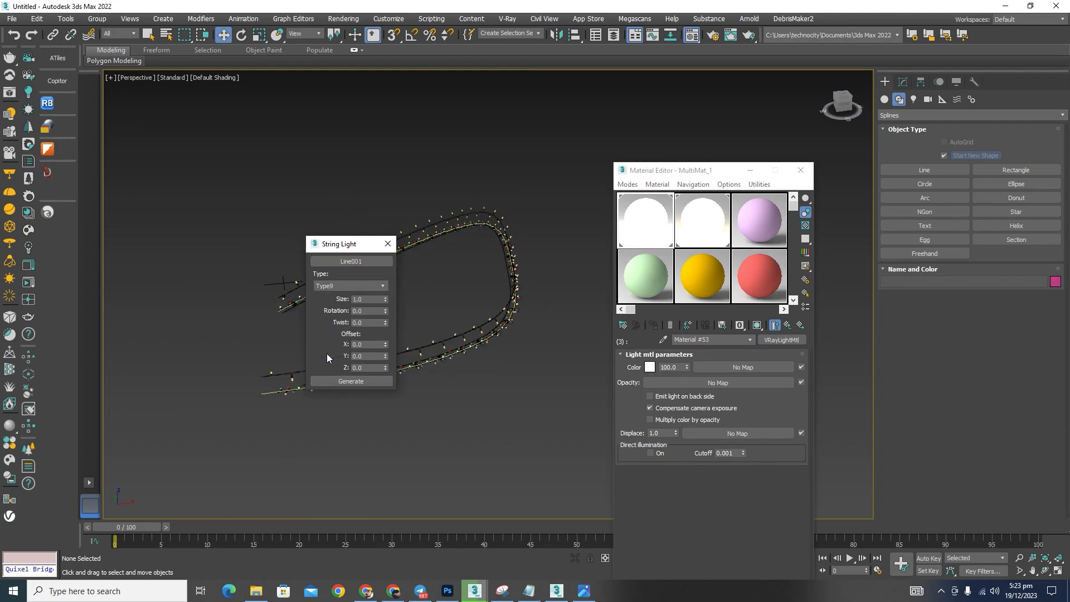
pyautogui.click(359, 381)
pyautogui.scroll(3, 506, 304)
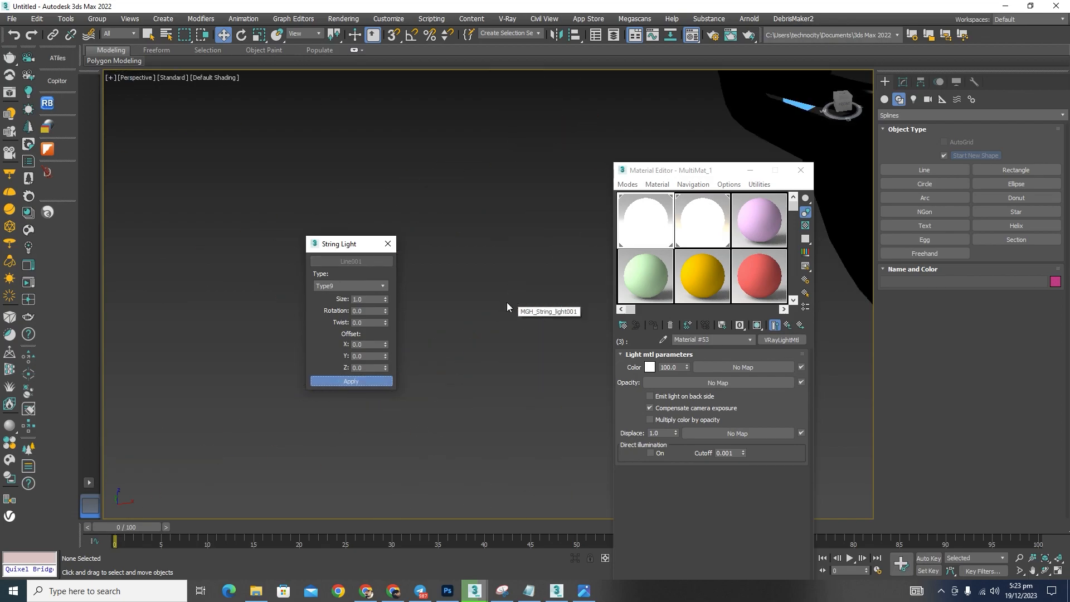
pyautogui.click(352, 382)
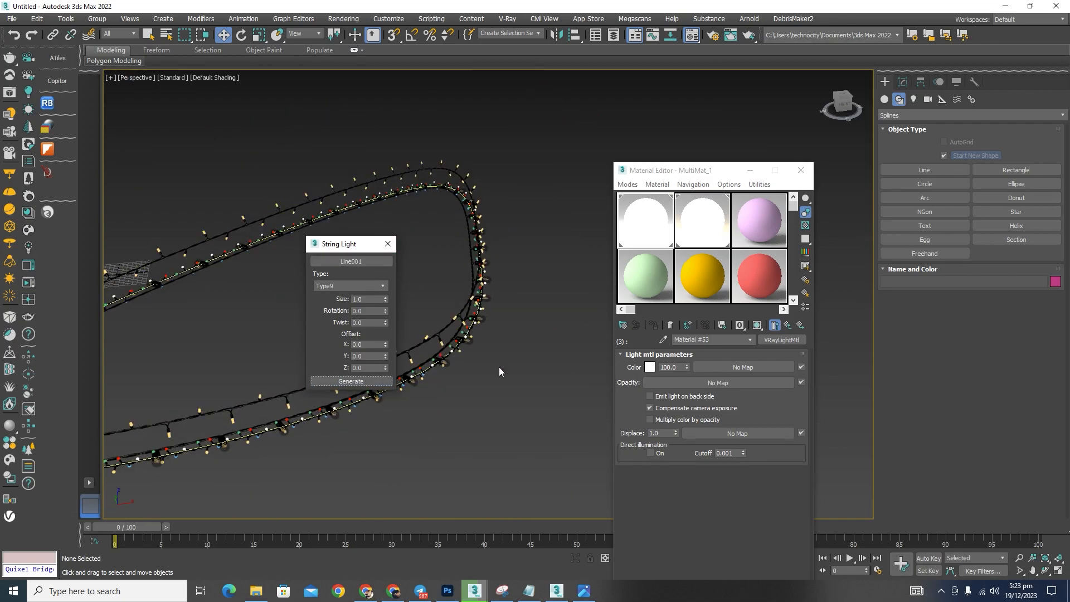
# Step: Close the String Light generator and inspect the bulbs around the spline's curve
pyautogui.click(388, 244)
pyautogui.keyDown('alt'); pyautogui.moveTo(516, 387); pyautogui.dragTo(488, 367, button='middle'); pyautogui.keyUp('alt')
pyautogui.moveTo(417, 390); pyautogui.dragTo(449, 334, button='middle')
pyautogui.scroll(6, 502, 341)
pyautogui.scroll(3, 580, 250)
pyautogui.scroll(-5, 435, 263)
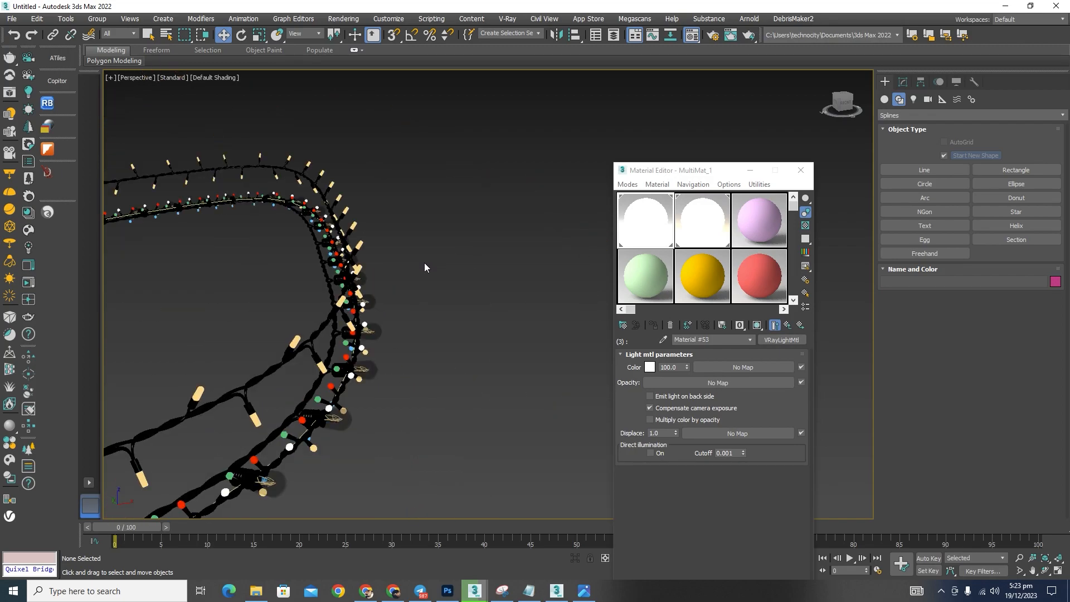
# Step: Sample the upper cream-bulbed string lights' material into the third sample slot and open its light sub-material with ID 2
pyautogui.scroll(3, 351, 248)
pyautogui.click(342, 233)
pyautogui.click(740, 210)
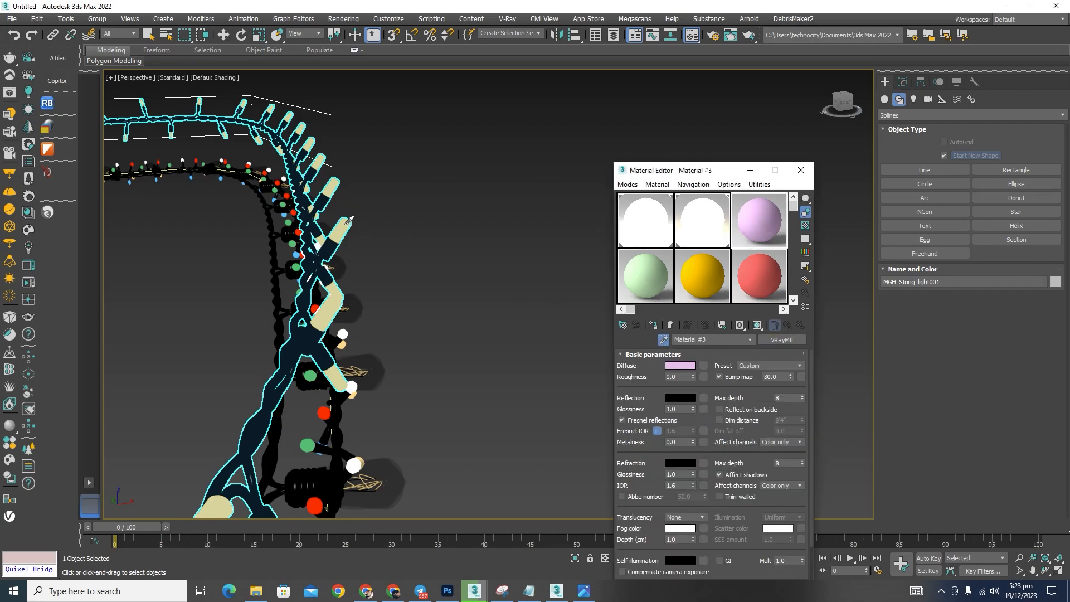
pyautogui.click(349, 216)
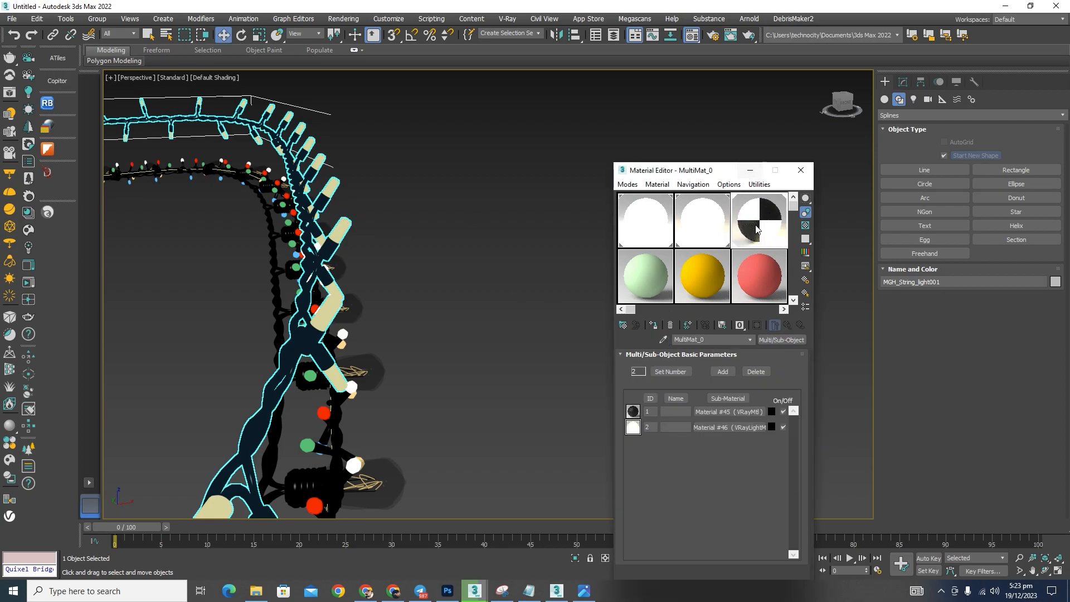
pyautogui.click(712, 429)
# Step: Select the multicoloured string lights and set the light intensity of MultiMat_1's red sub-material with ID 4 to 100
pyautogui.scroll(-1, 461, 267)
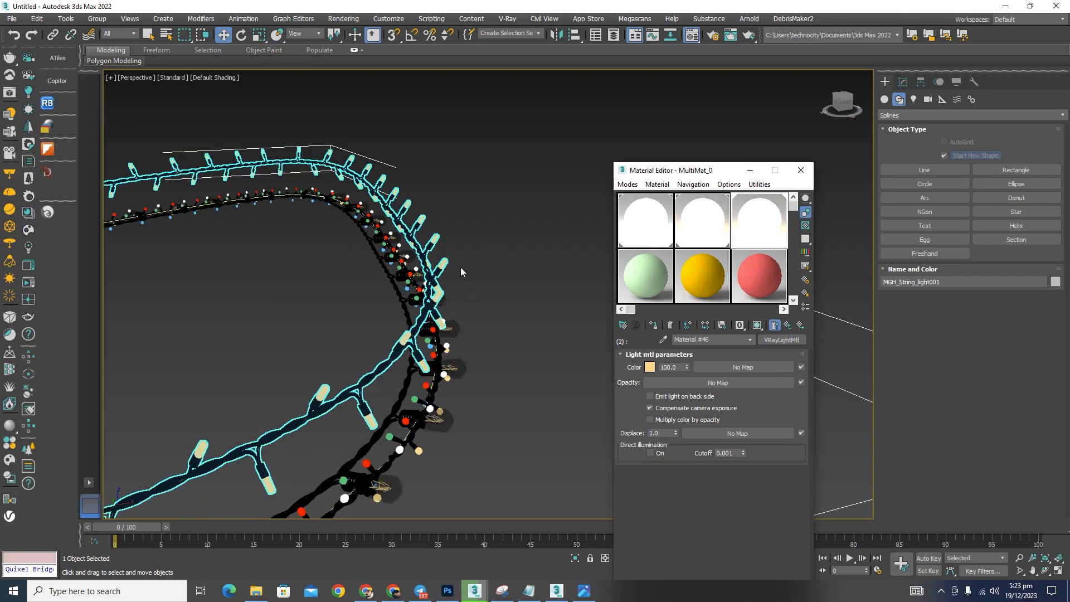
pyautogui.scroll(1, 441, 323)
pyautogui.click(447, 327)
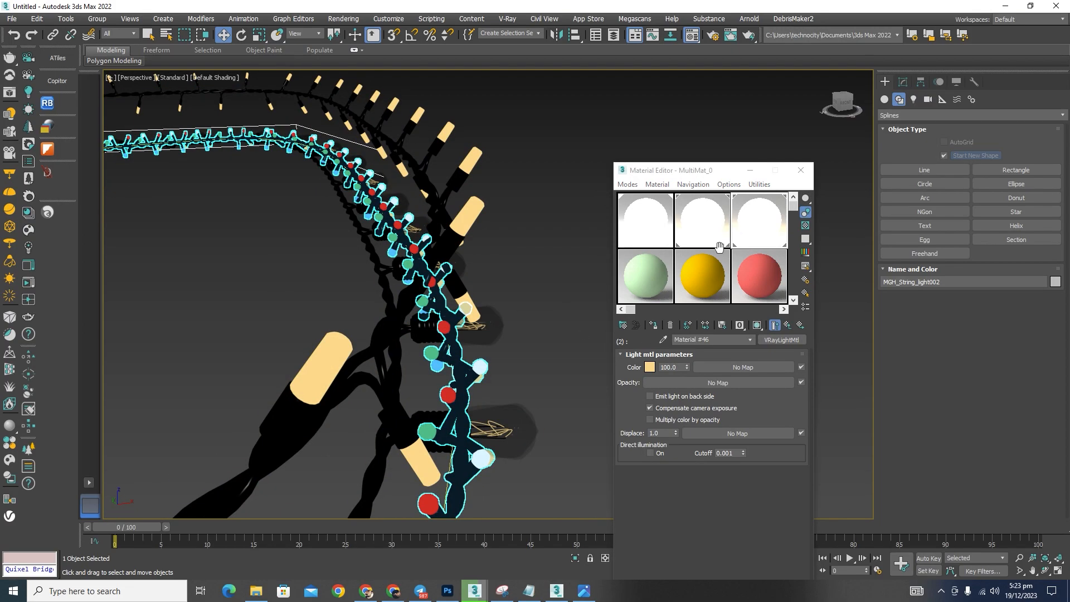
pyautogui.click(648, 223)
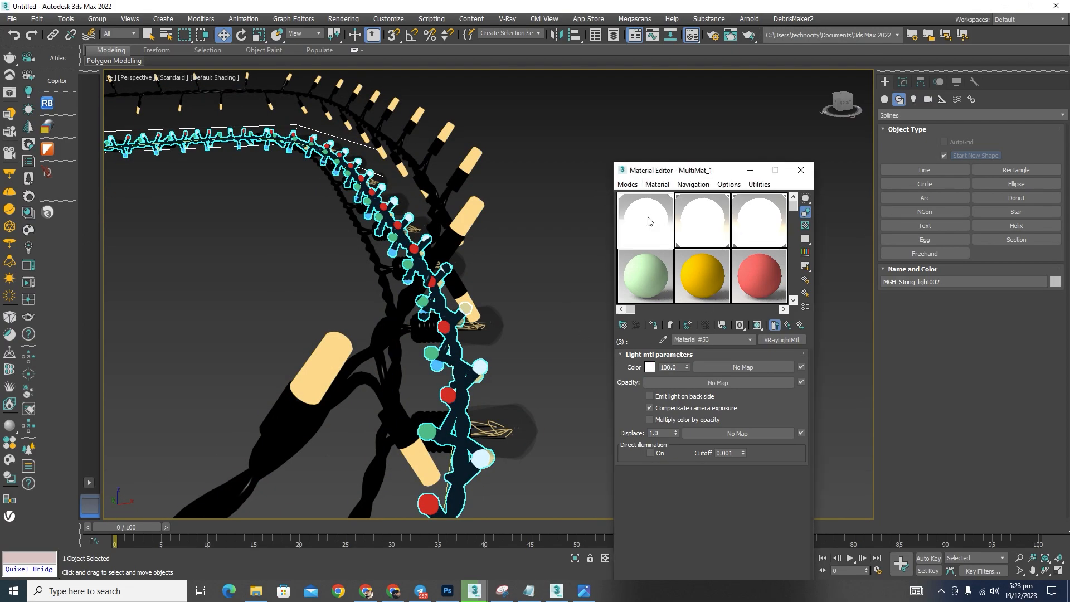
pyautogui.click(787, 325)
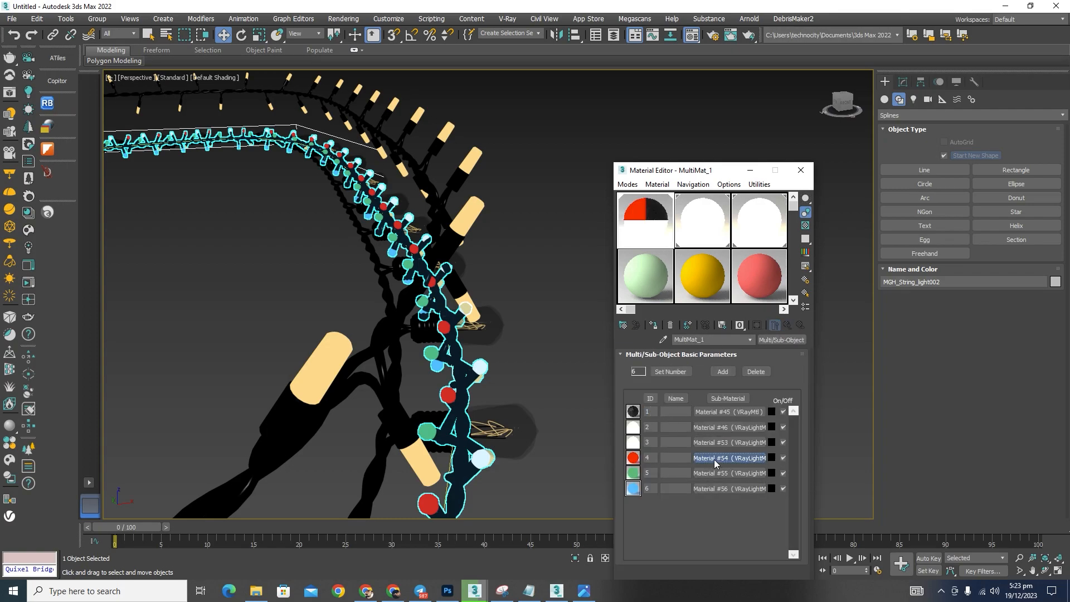
pyautogui.click(703, 458)
pyautogui.write('100')
pyautogui.press('Return')
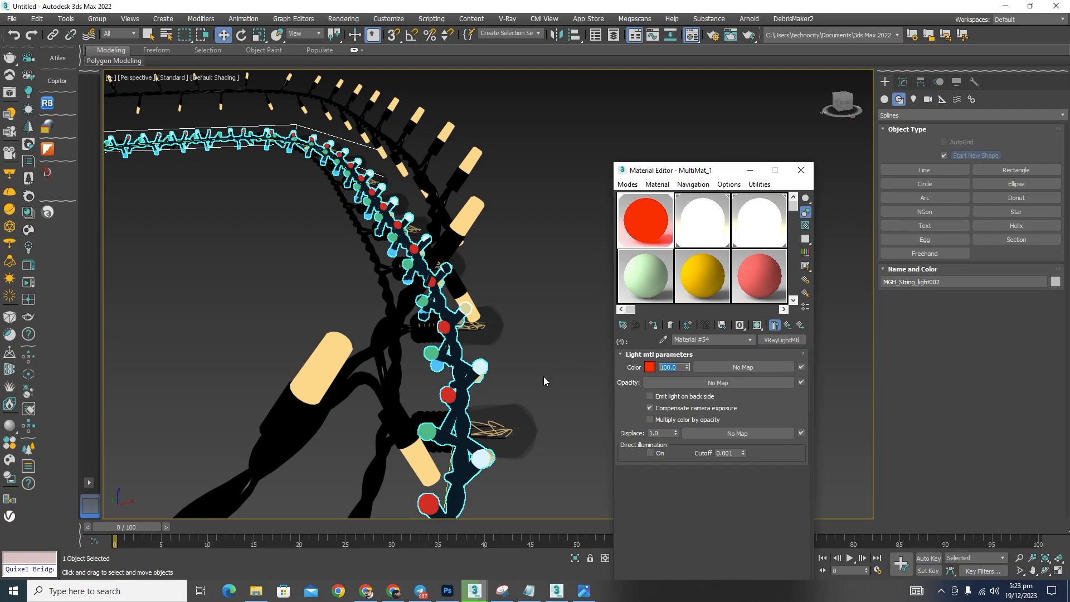
# Step: Set the light intensity of MultiMat_1's green sub-material with ID 5 to 100
pyautogui.click(787, 324)
pyautogui.click(720, 473)
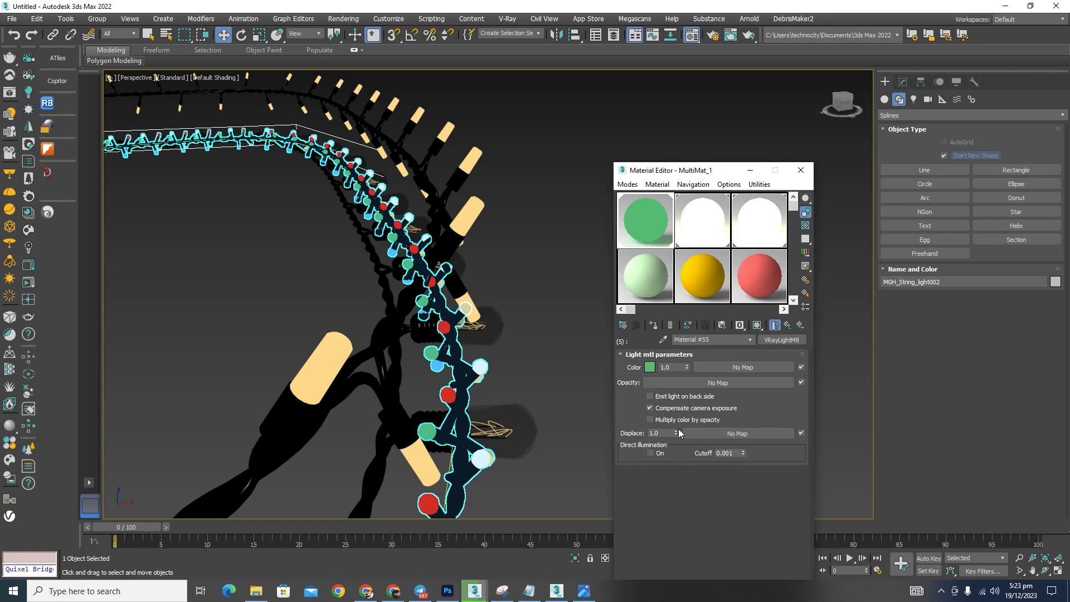
pyautogui.doubleClick(670, 367)
pyautogui.press('Return')
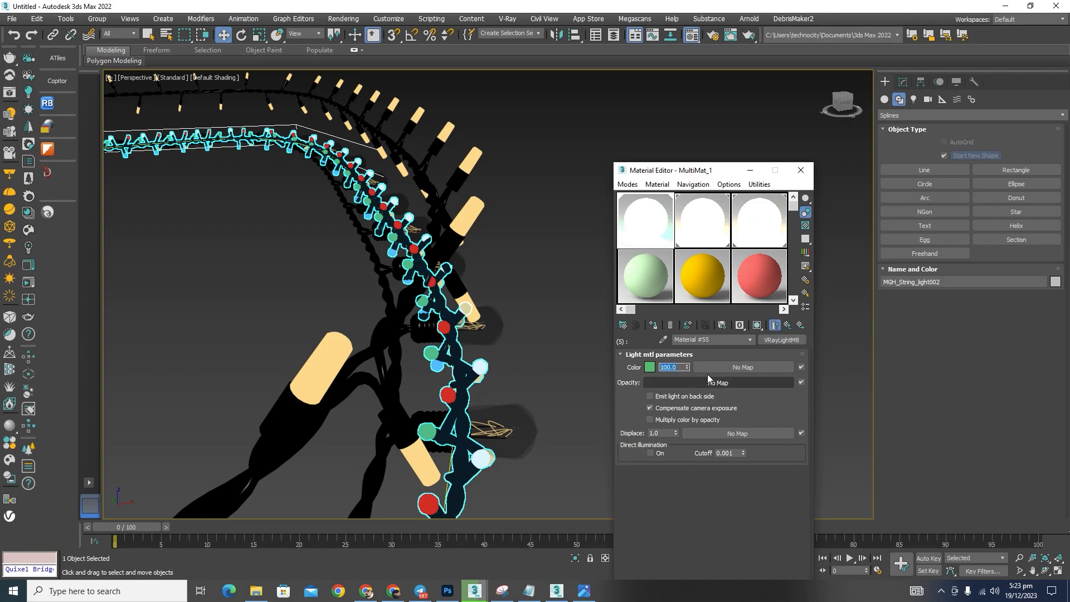
# Step: Set the light intensity of MultiMat_1's blue sub-material with ID 6 to 100
pyautogui.click(781, 330)
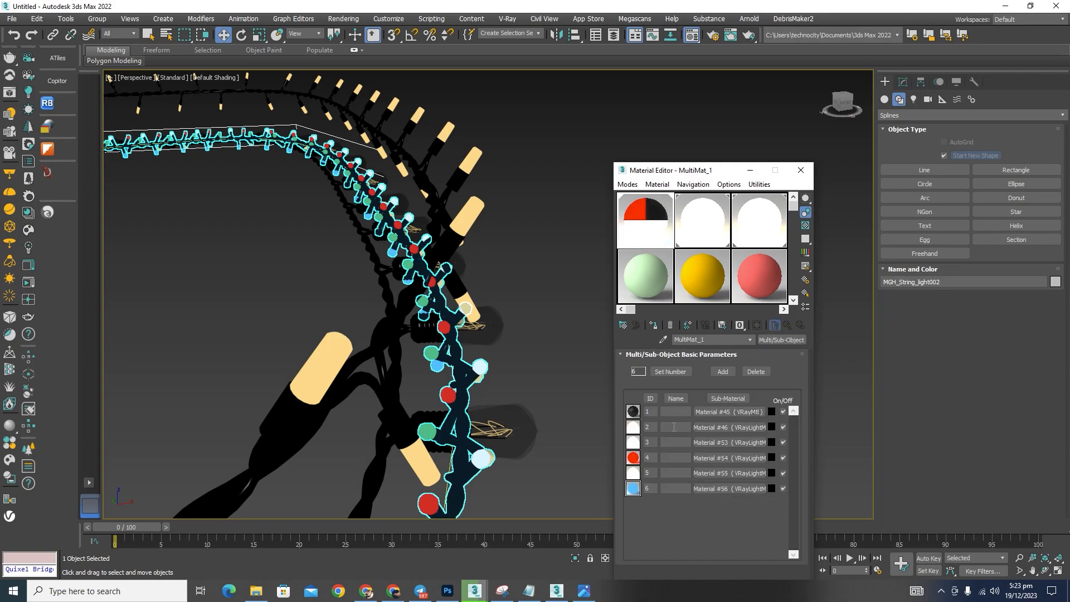
pyautogui.click(710, 490)
pyautogui.doubleClick(671, 368)
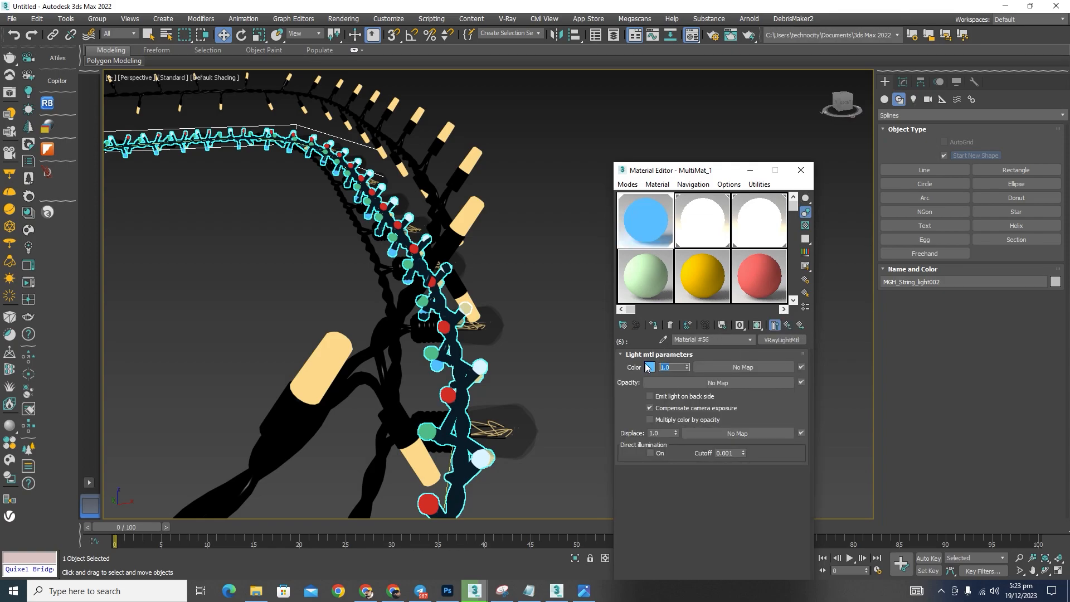
pyautogui.write('100')
pyautogui.press('Return')
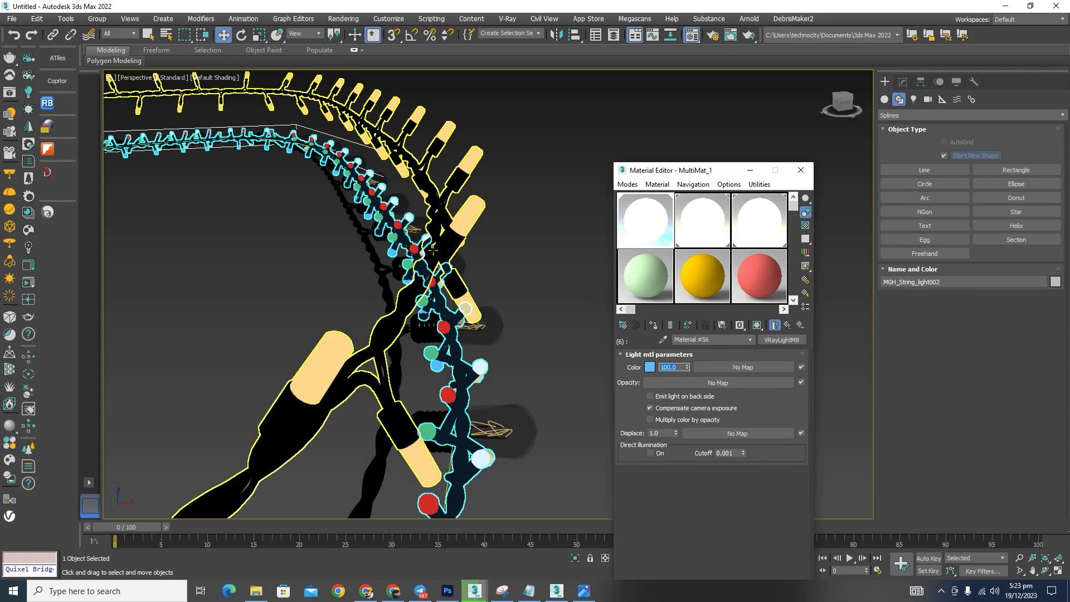
# Step: Deselect the string lights, close the Material Editor, frame all the string lights in the perspective view and render it with V-Ray
pyautogui.scroll(-10, 529, 276)
pyautogui.click(436, 366)
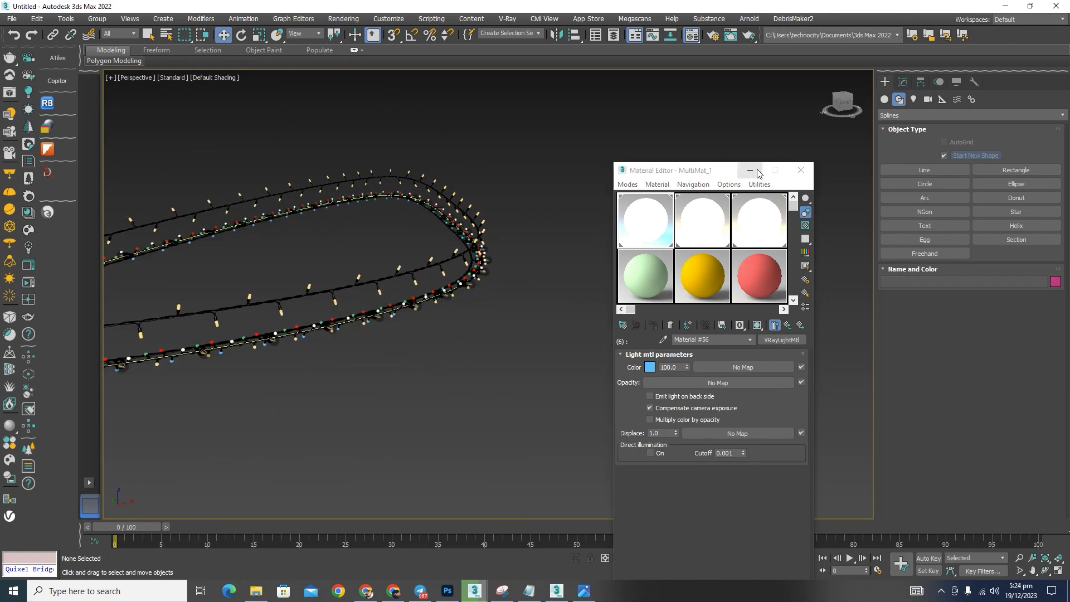
pyautogui.click(801, 169)
pyautogui.moveTo(547, 287); pyautogui.dragTo(450, 324, button='middle')
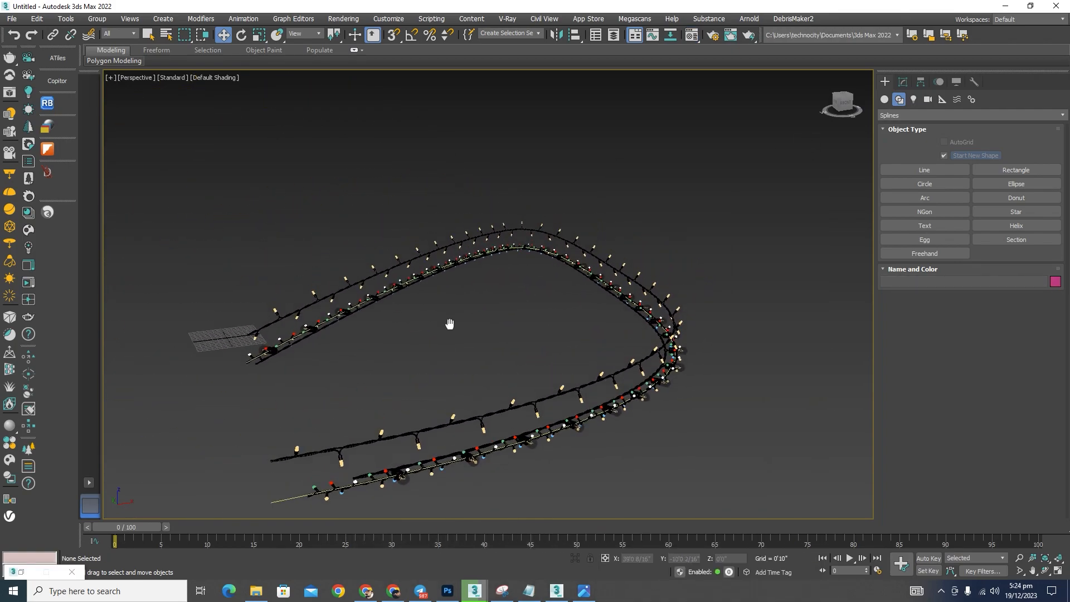
pyautogui.click(749, 34)
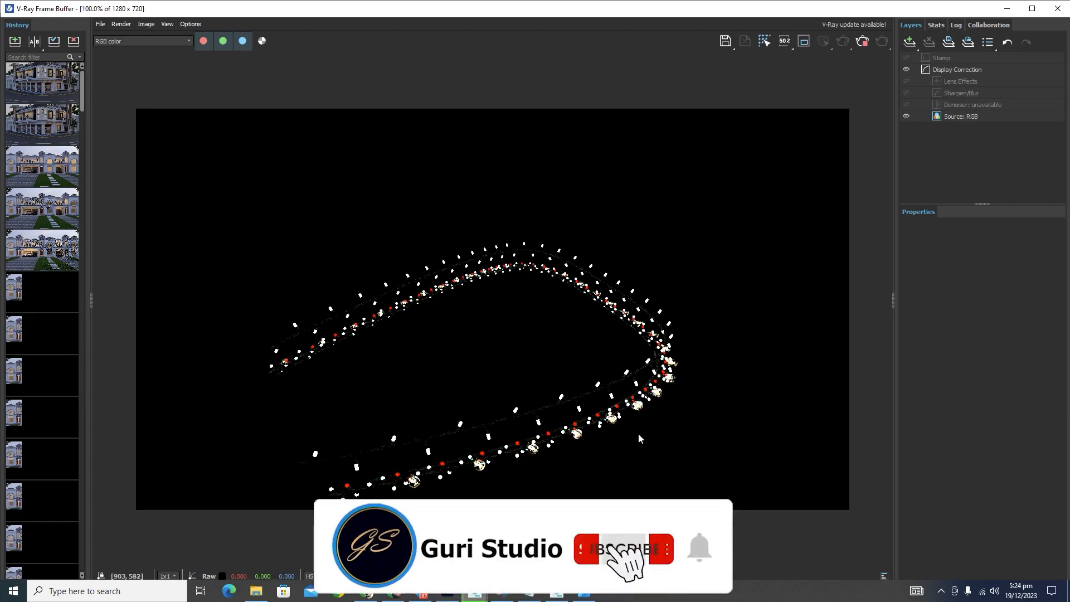
# Step: Examine the rendered string lights' bulb colours and glow up close and across the whole image
pyautogui.scroll(1, 630, 442)
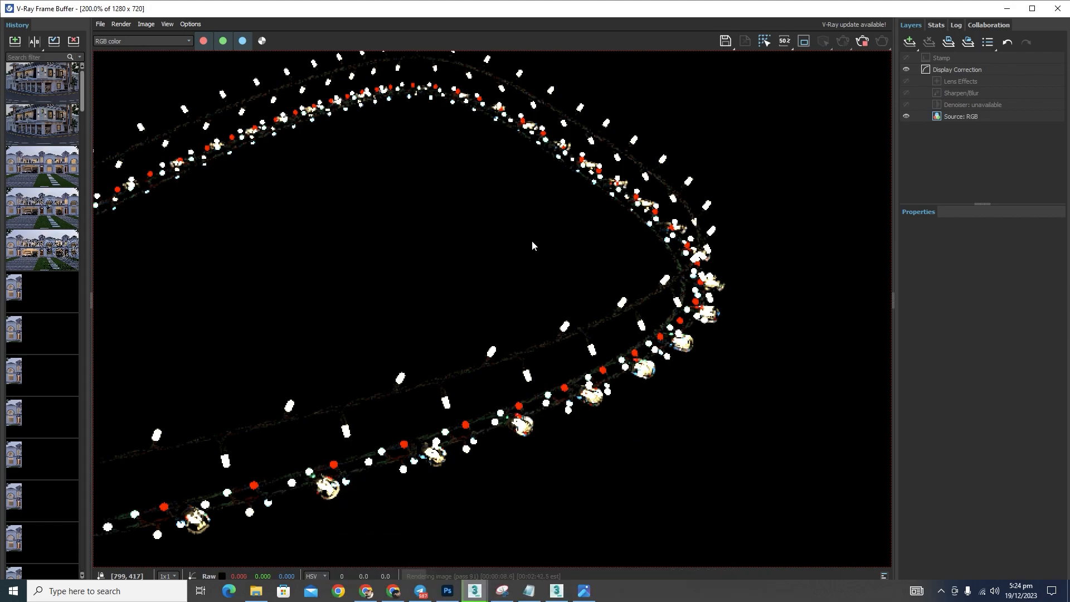
pyautogui.moveTo(515, 244); pyautogui.dragTo(646, 249, button='middle')
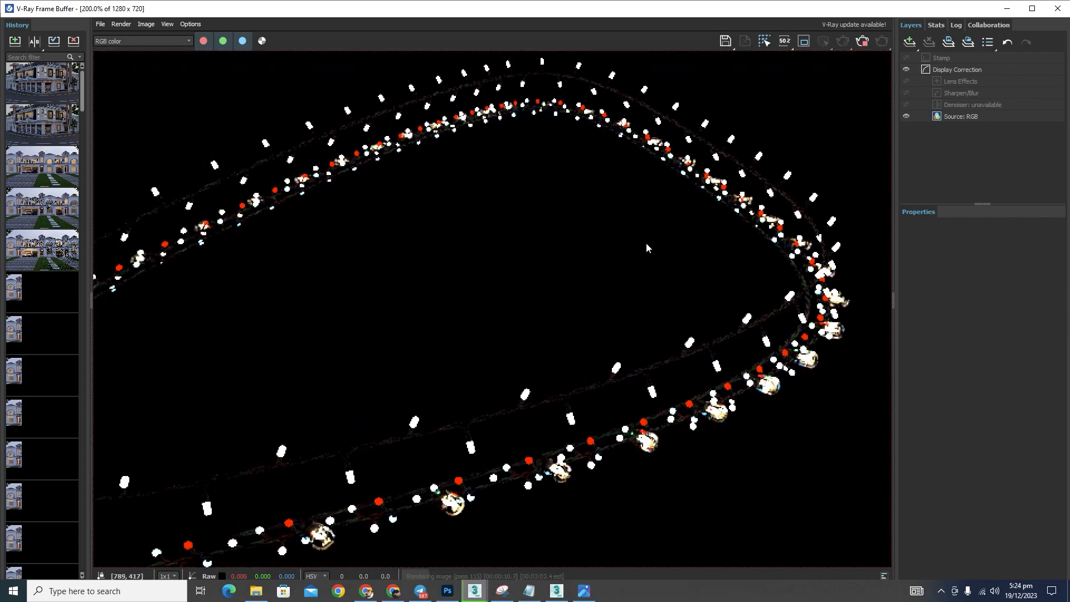
pyautogui.scroll(-1, 645, 248)
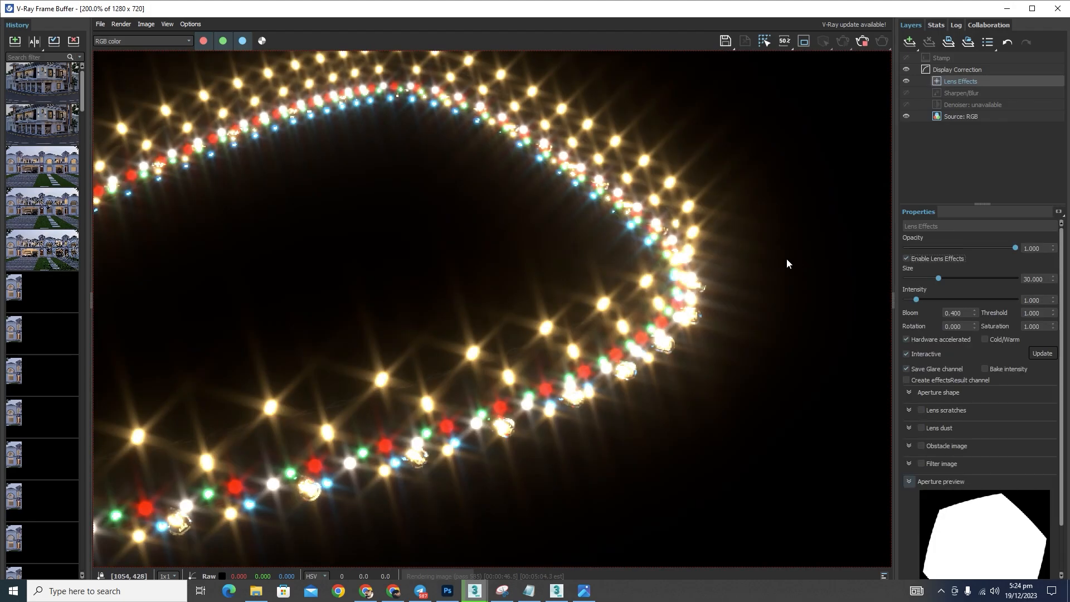
pyautogui.scroll(-2, 736, 246)
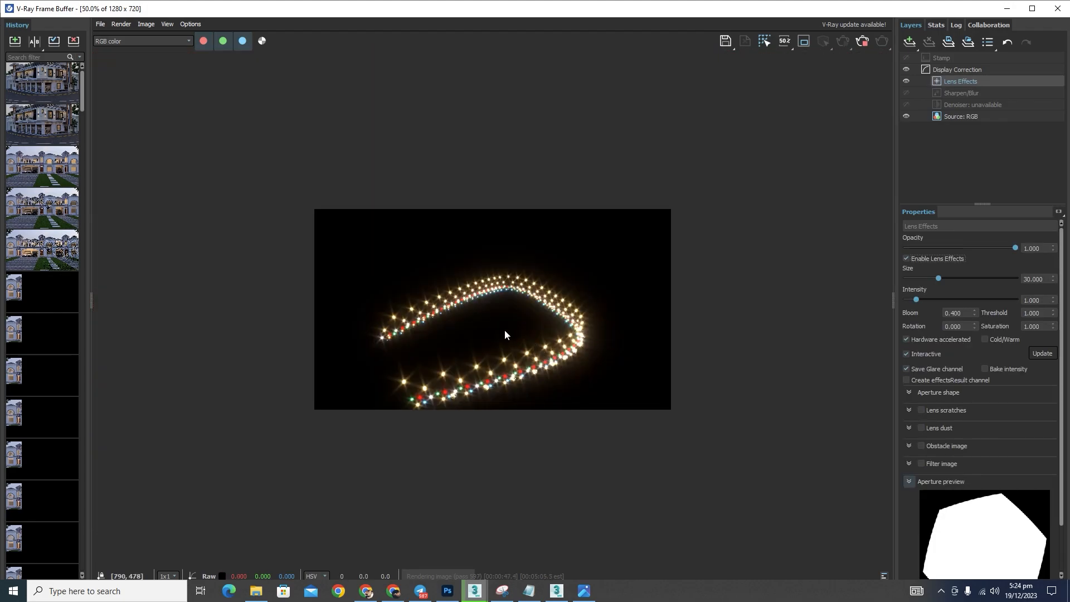
pyautogui.scroll(1, 505, 349)
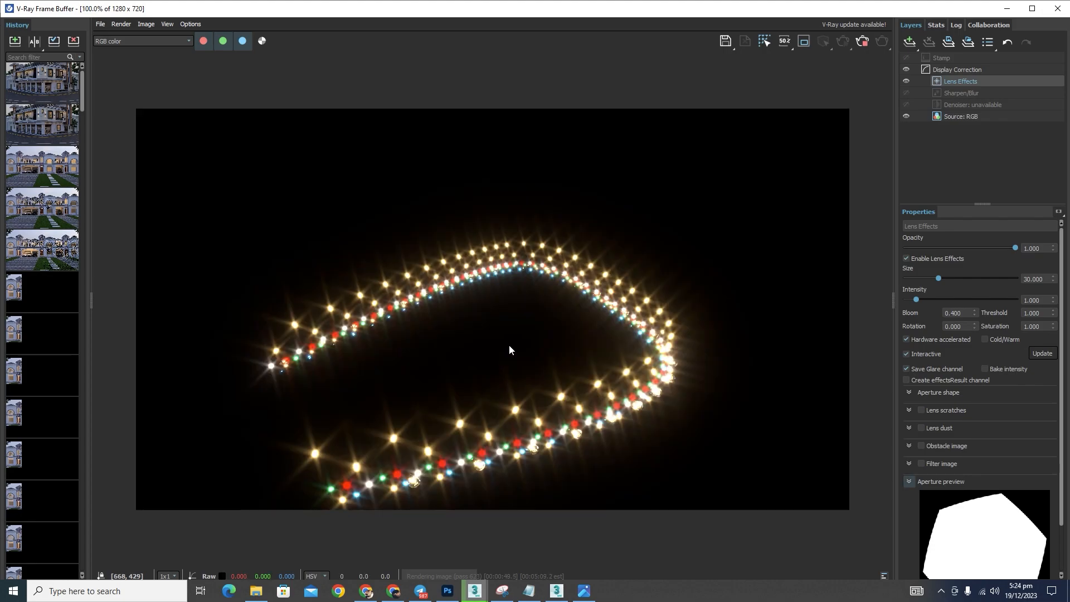